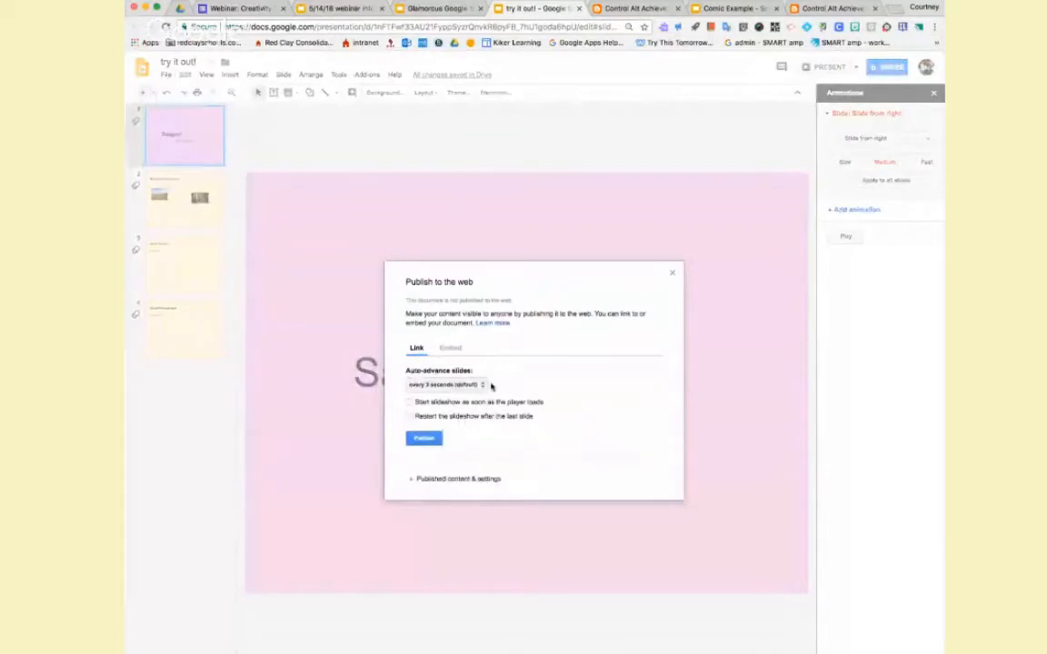
Publish the presentation to the web, starting the slideshow as soon as the player loads and restarting it after the last slide.
left_click(411, 404)
left_click(427, 440)
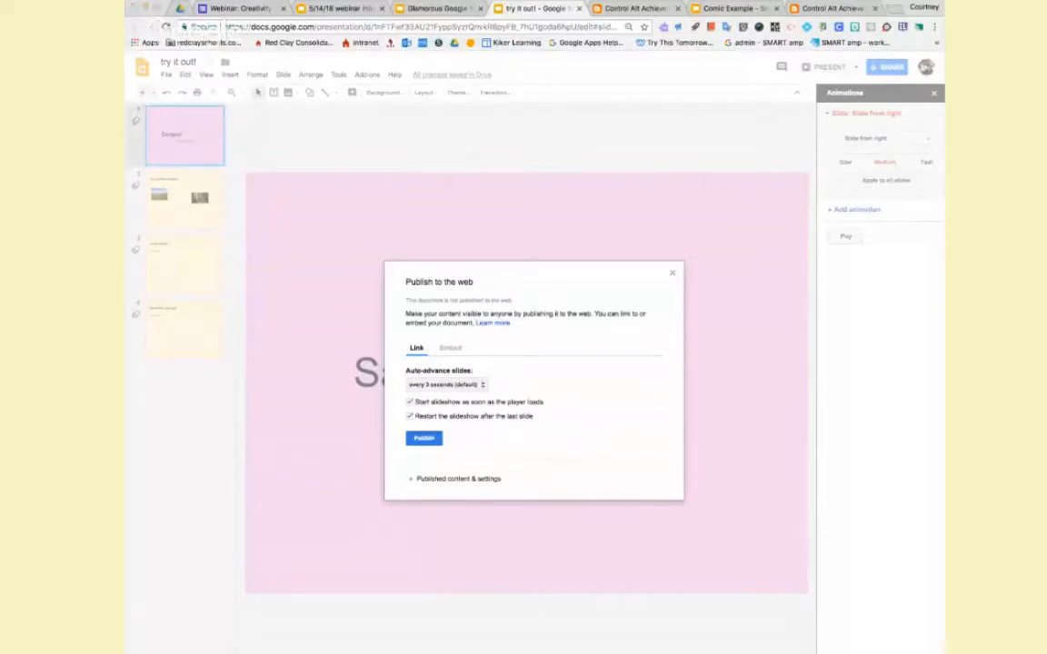
left_click(648, 109)
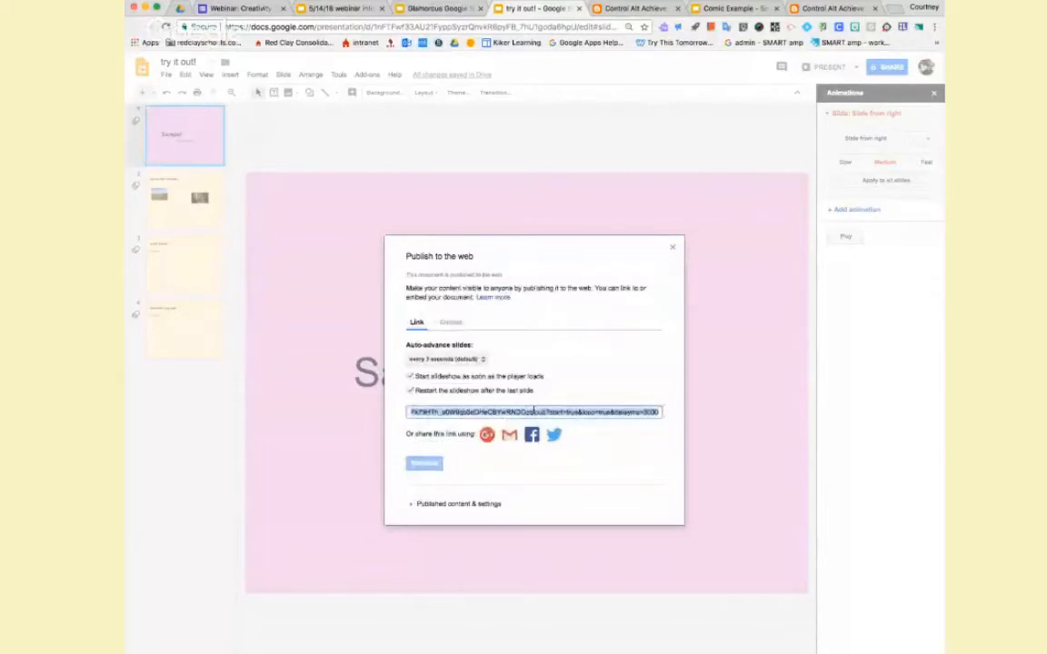
Open the published slideshow link in a new browser tab, advance through its slides, and close that tab.
left_click(895, 11)
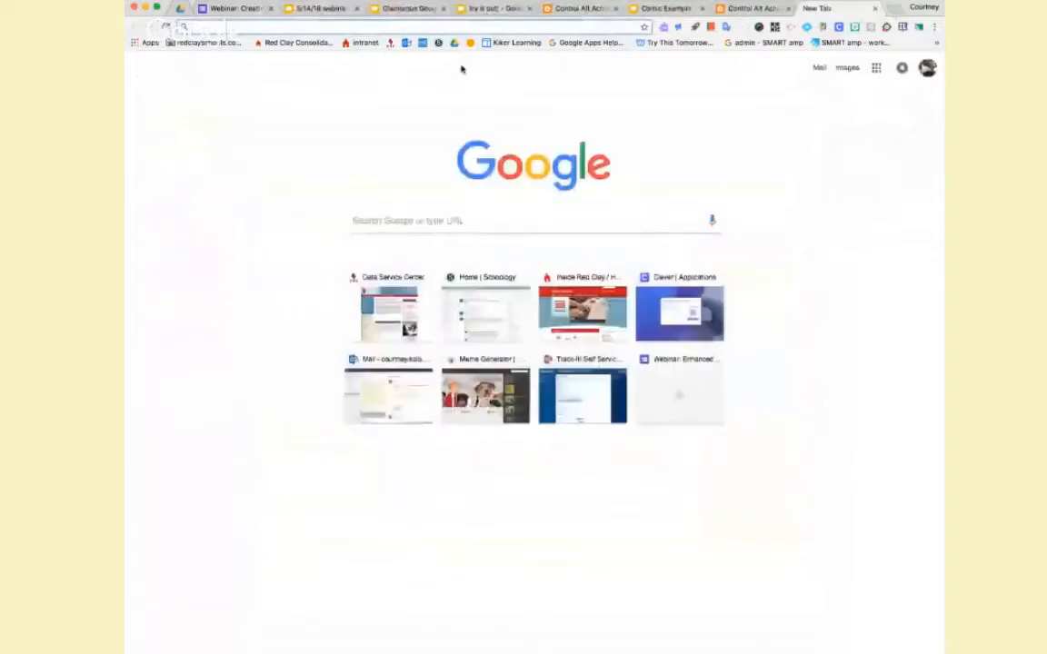
key("super+v")
key("Return")
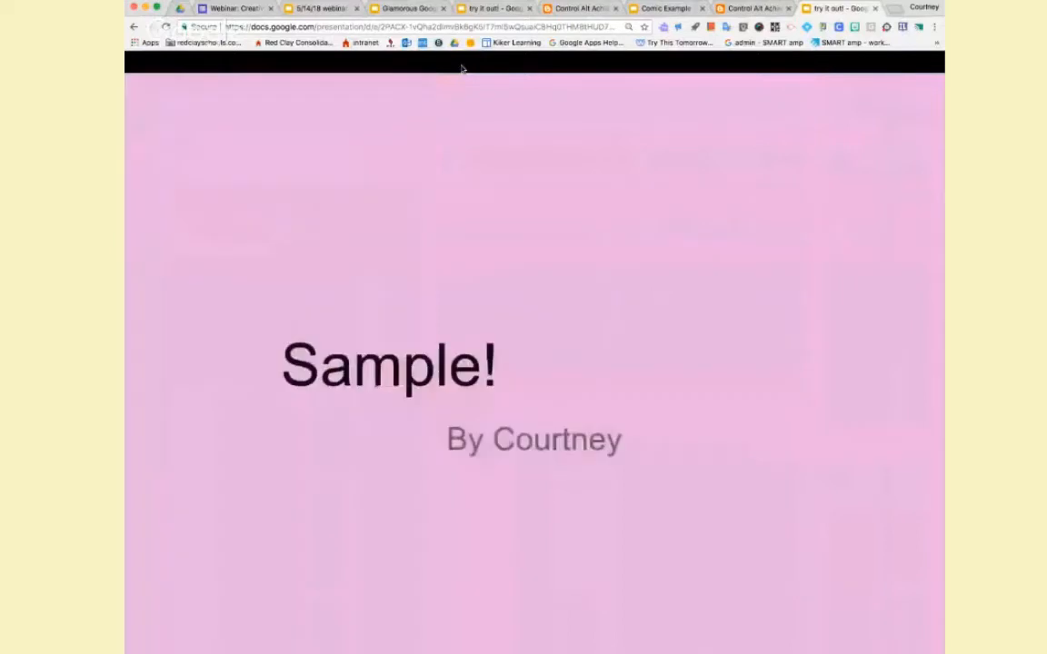
key("Right")
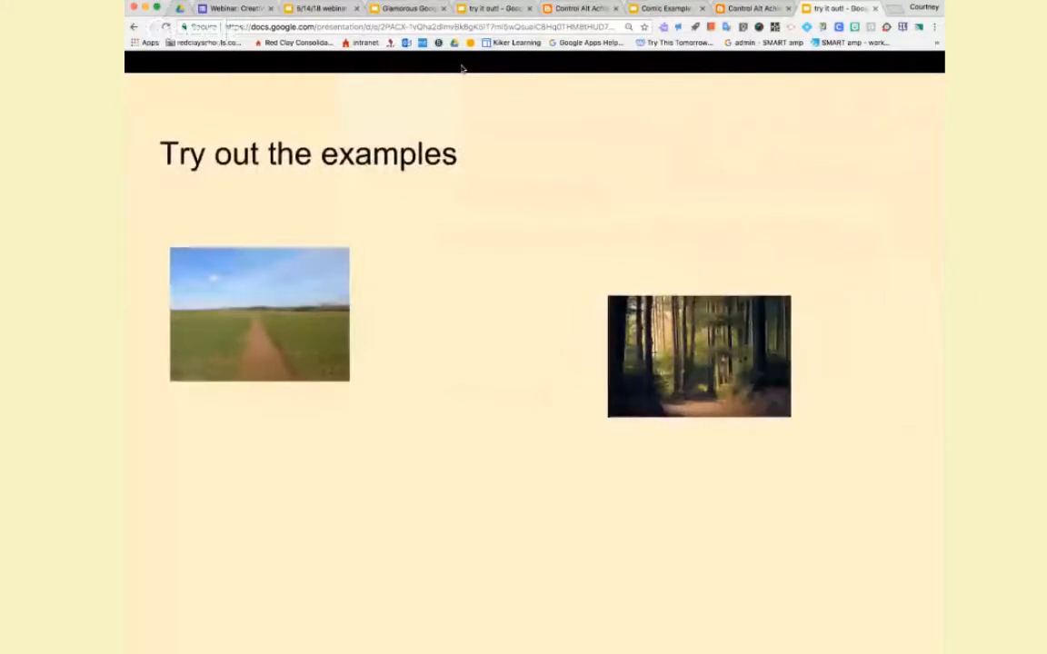
key("Right")
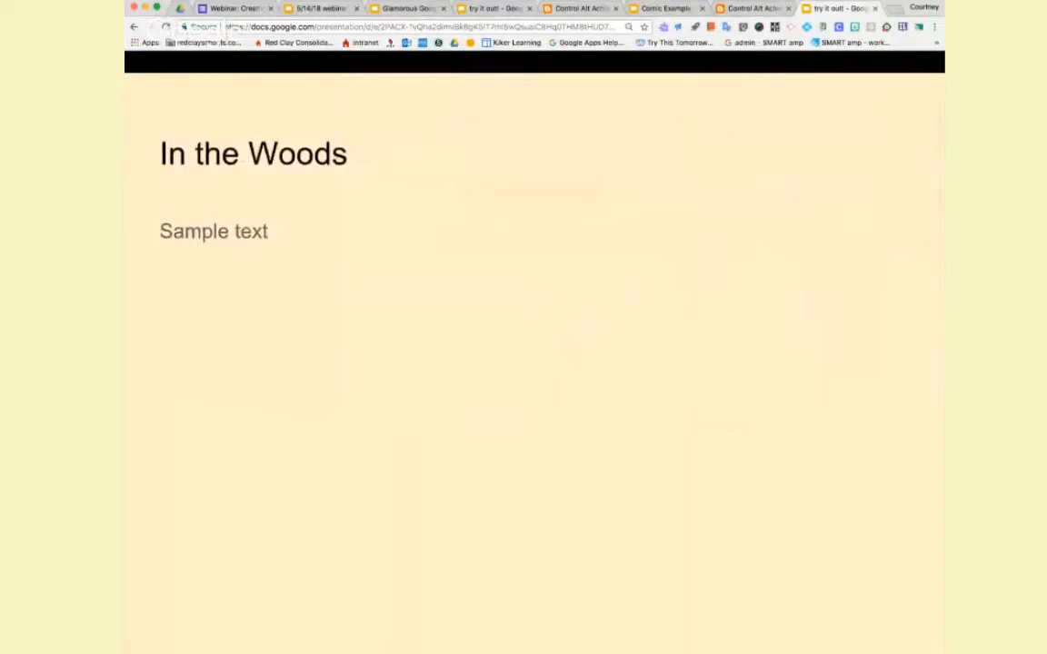
key("Right")
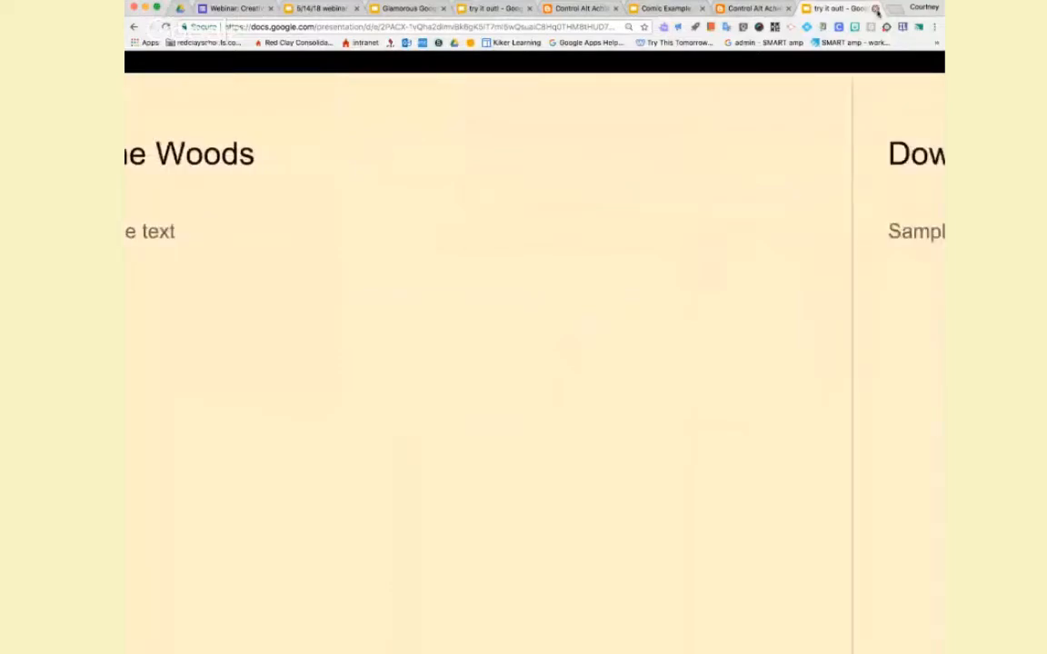
left_click(877, 9)
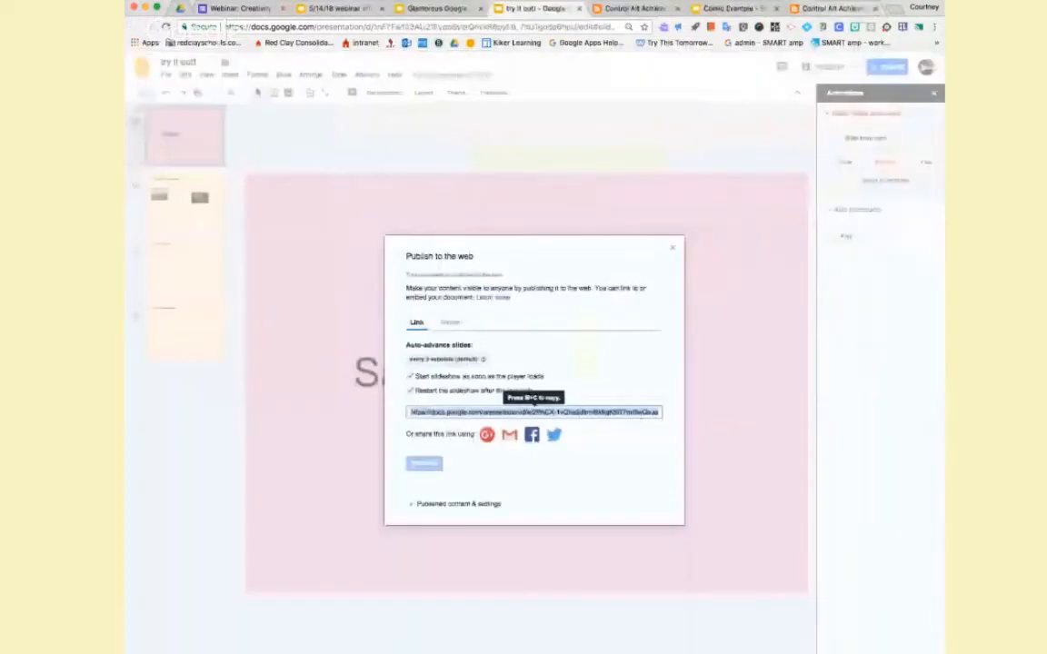
Stop publishing the presentation and close the publish-to-web settings.
left_click(417, 506)
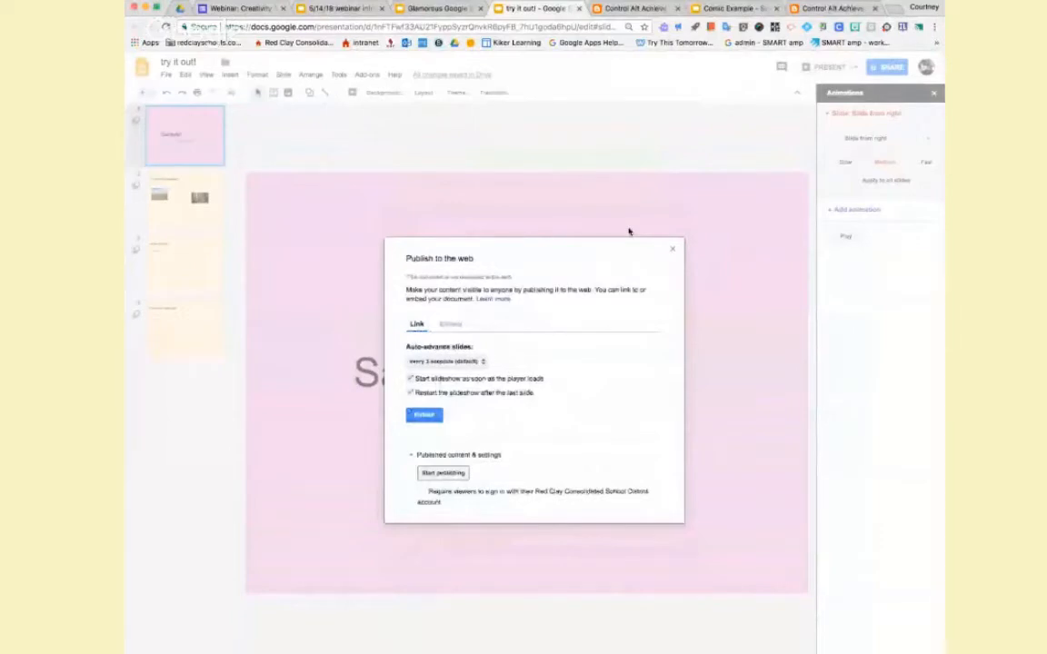
left_click(672, 248)
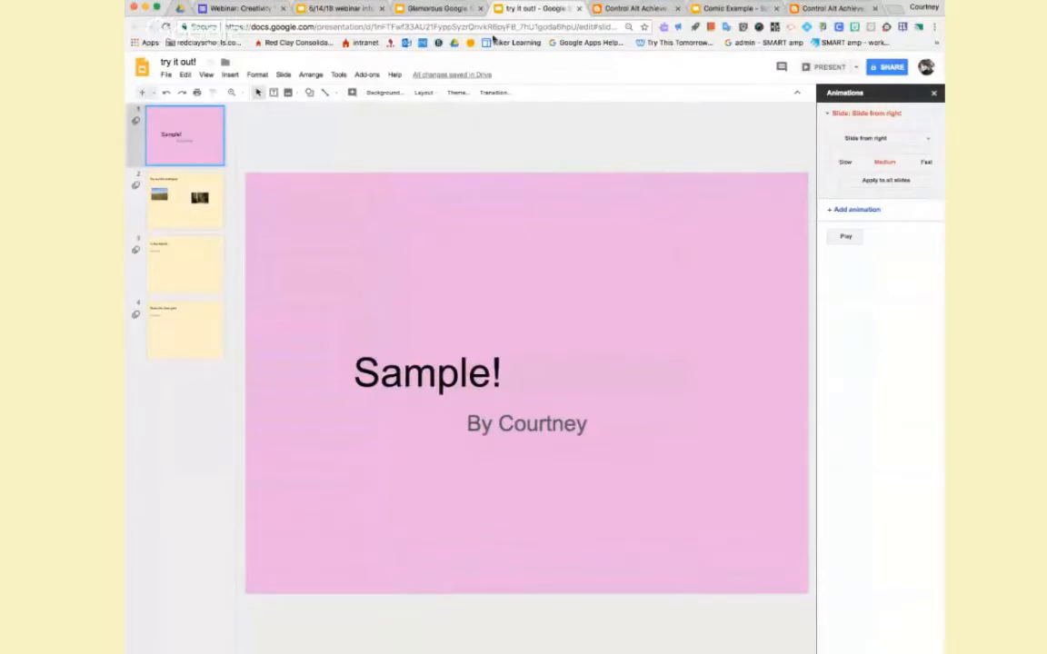
Open the Comic Strip link from the Student Creation slide of the Glamorous Google Slides presentation, view the page, and close it.
left_click(423, 11)
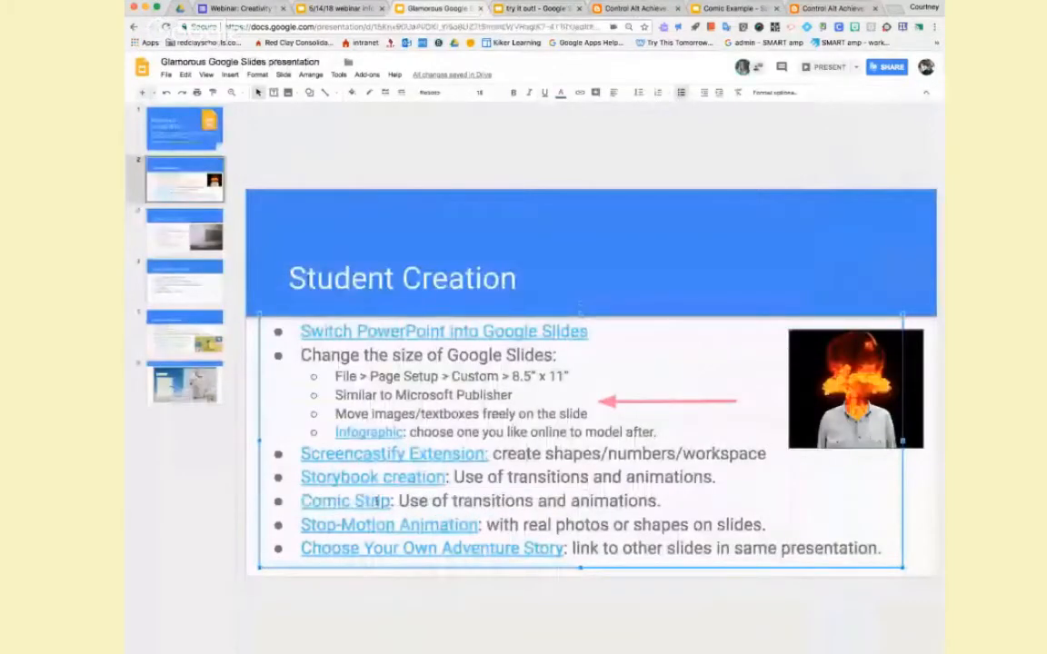
left_click(377, 501)
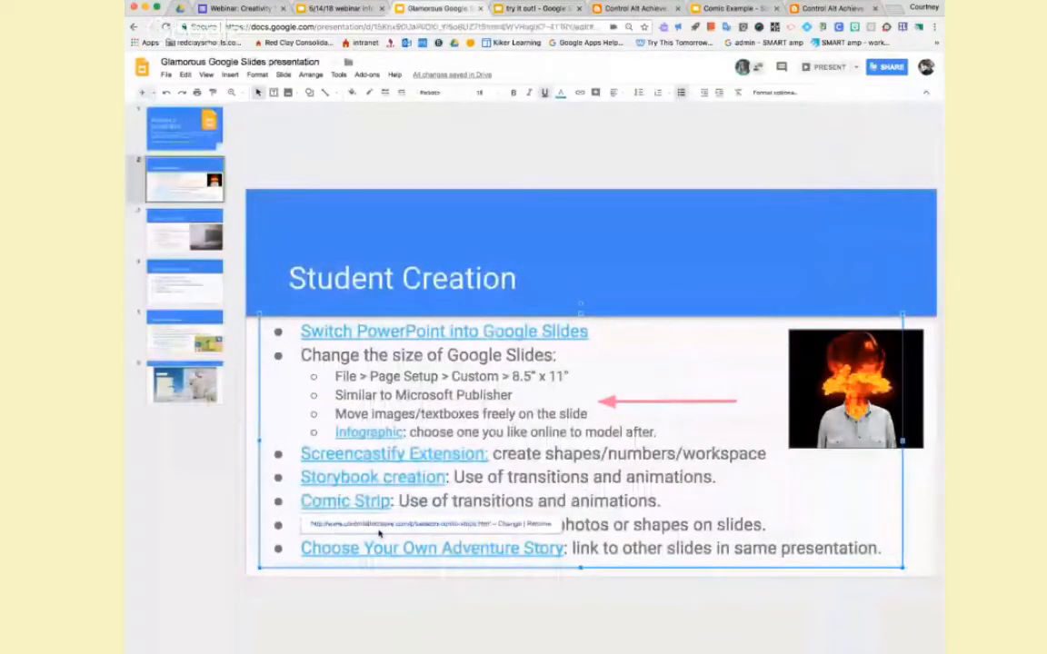
left_click(381, 526)
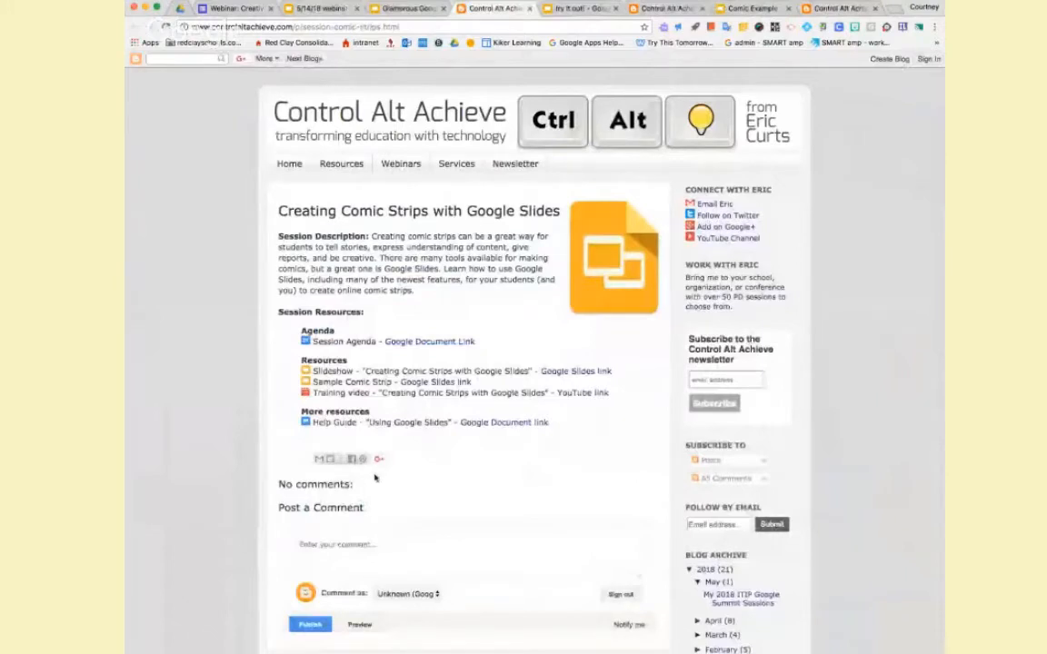
key("super+w")
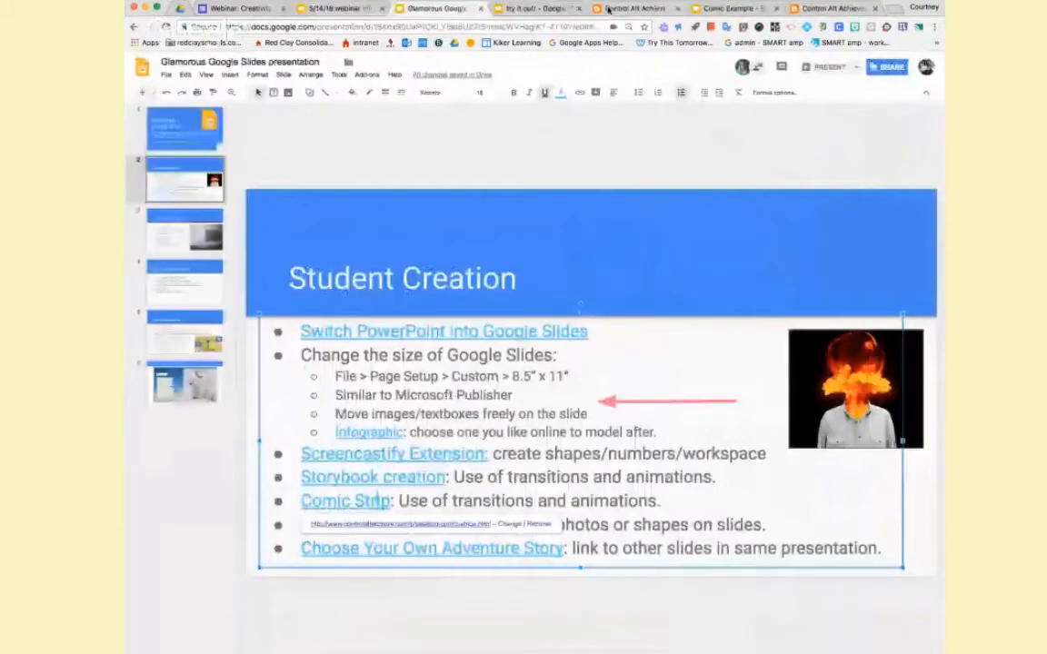
Close the storybook article and step through the Robot and Penguin comic example up to the Osmosis definition, closing it at the end.
left_click(608, 9)
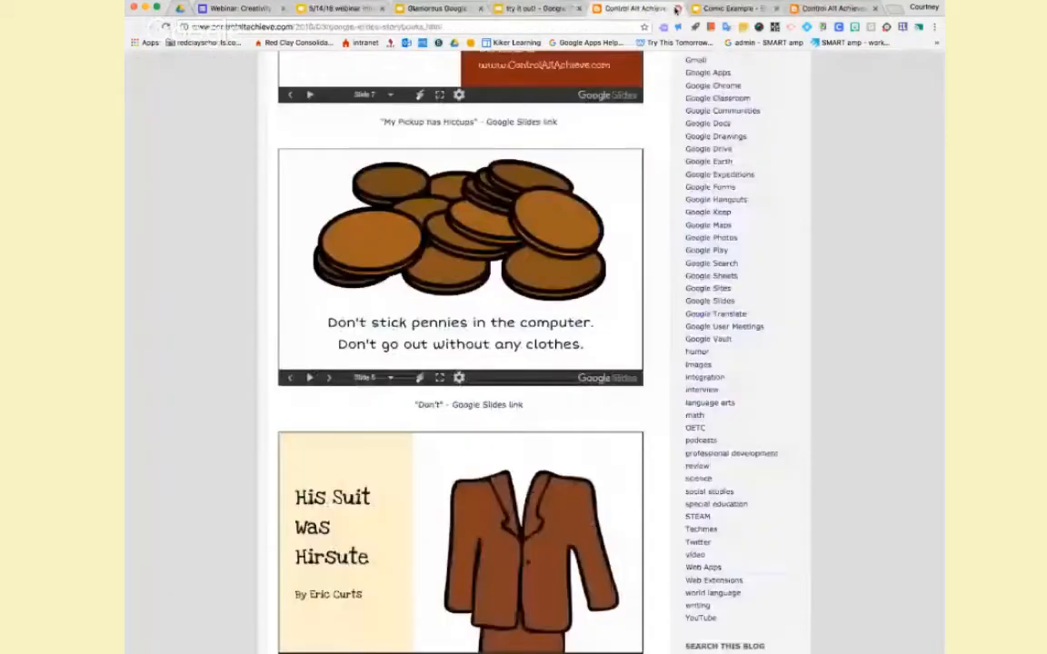
left_click(676, 9)
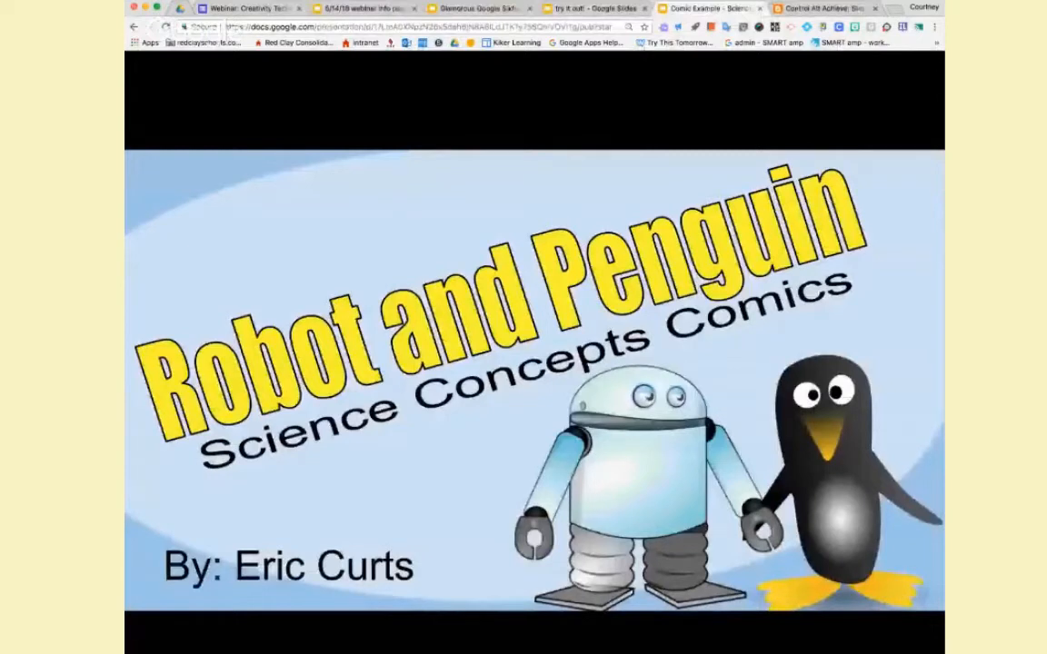
left_click(408, 510)
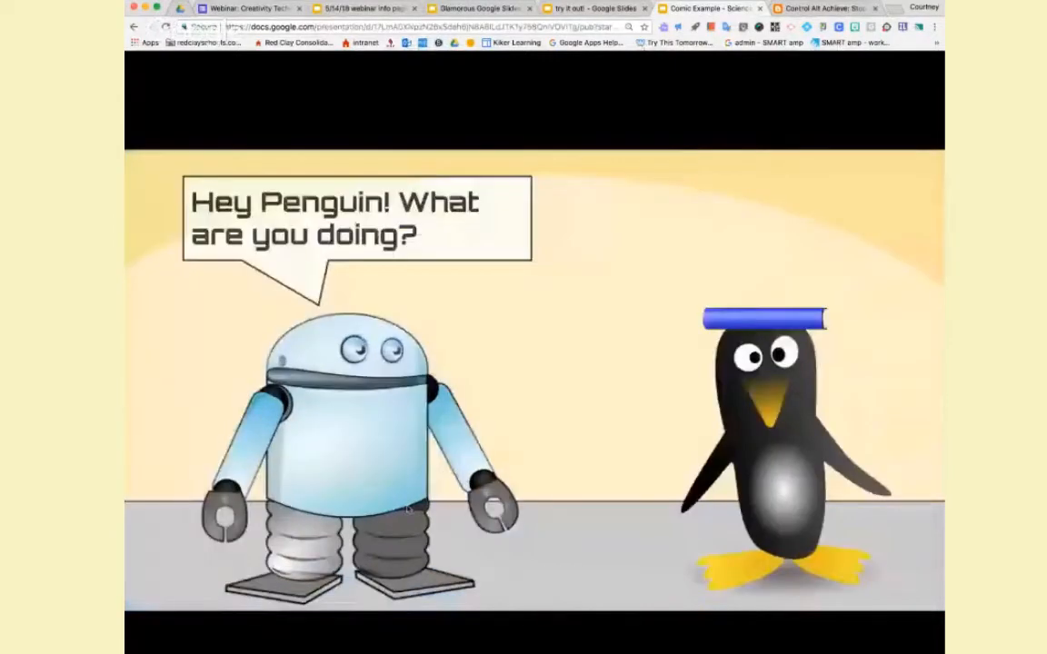
left_click(408, 510)
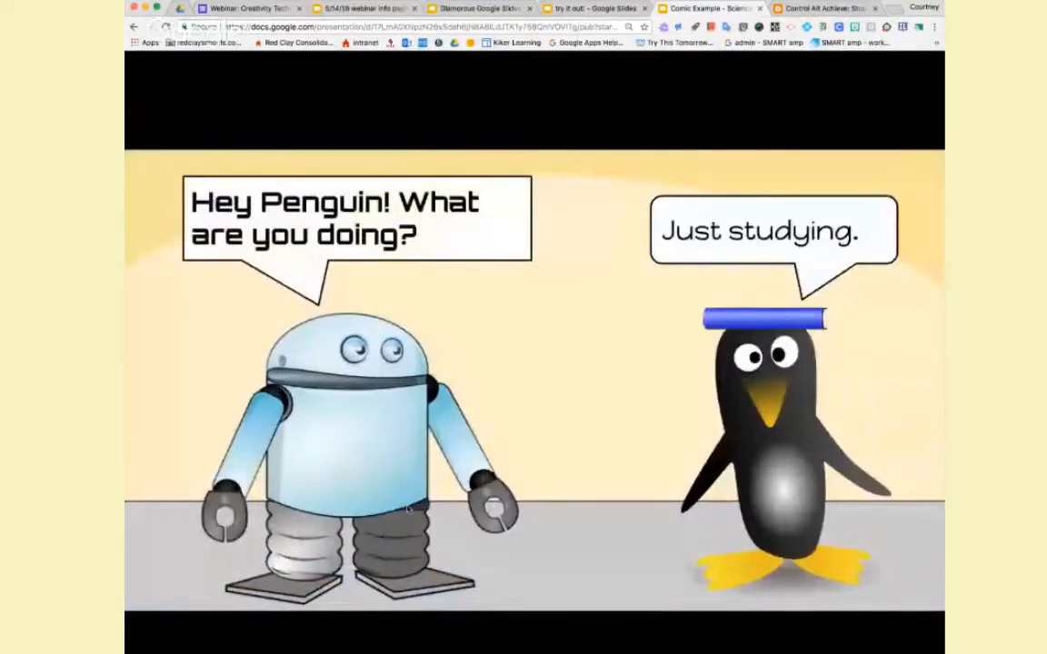
left_click(408, 510)
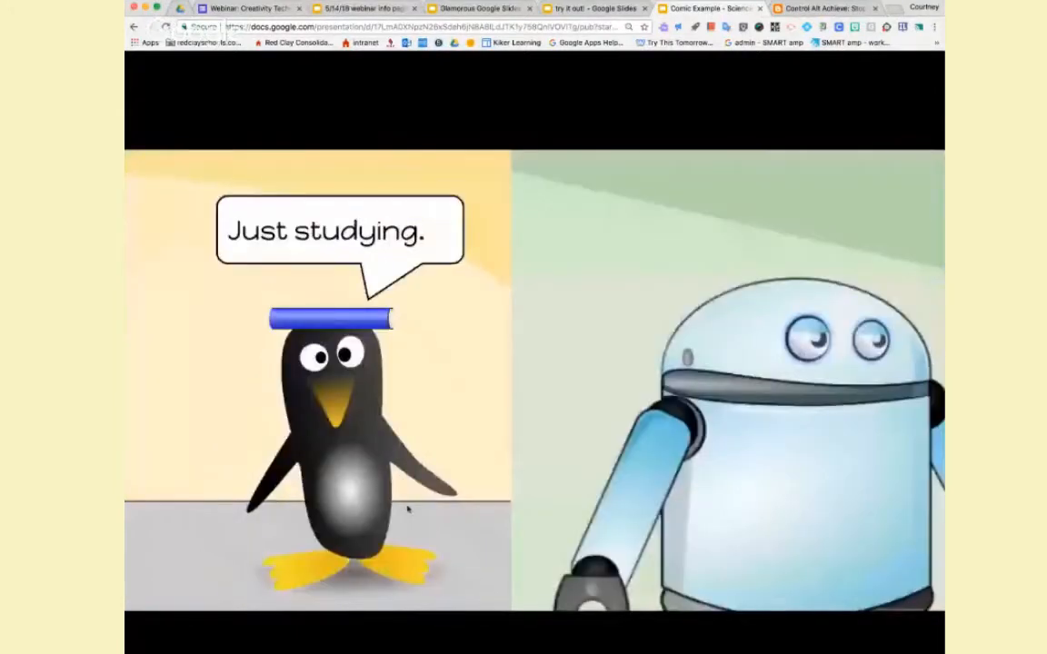
left_click(408, 510)
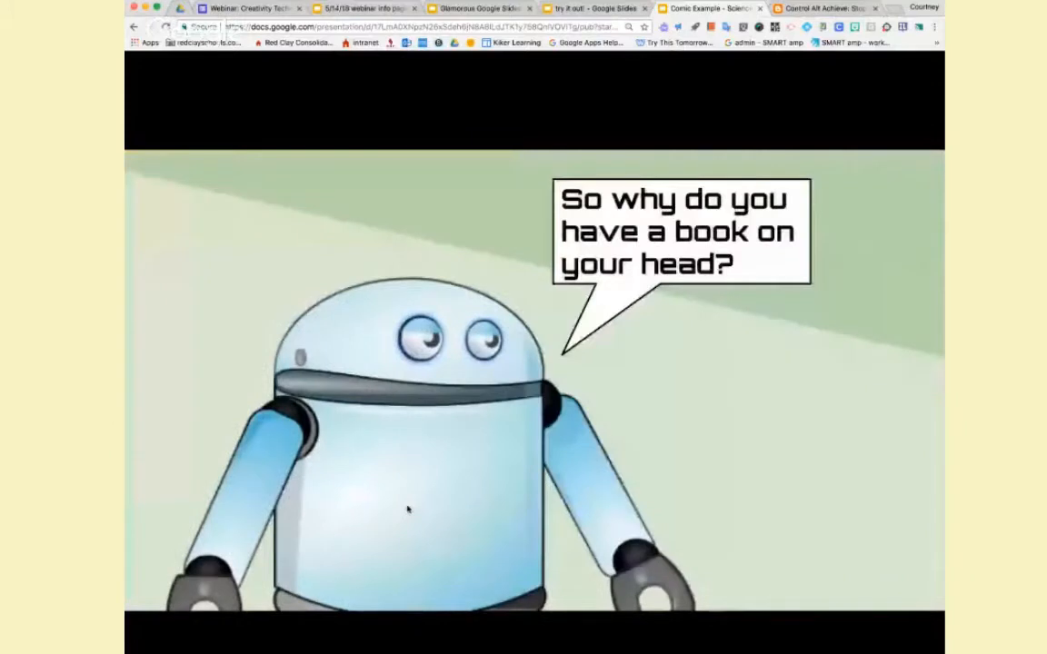
left_click(409, 510)
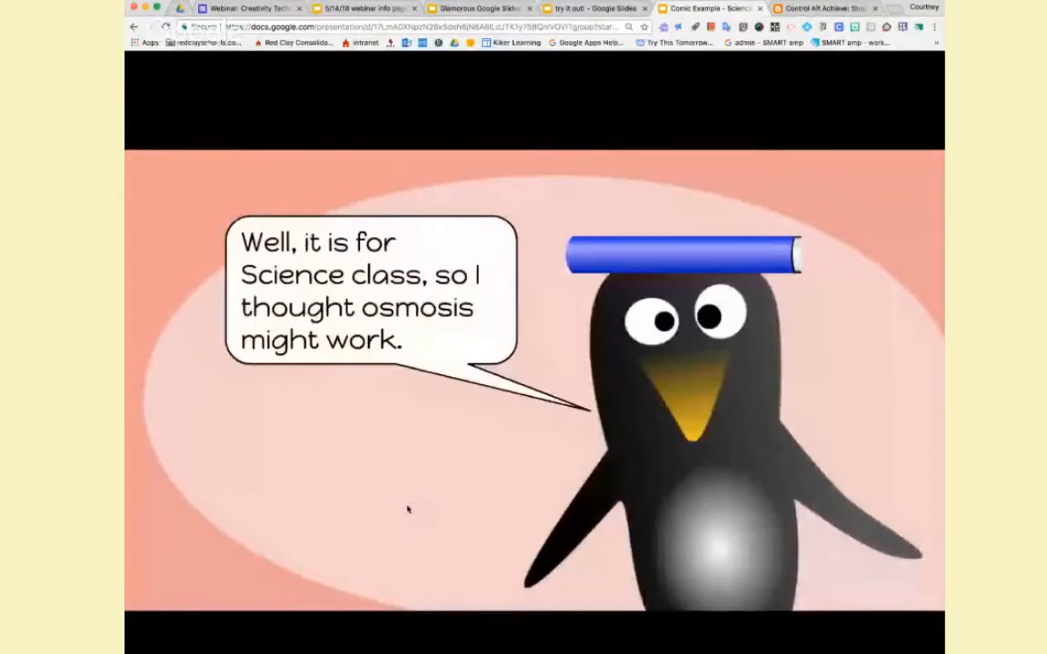
left_click(408, 510)
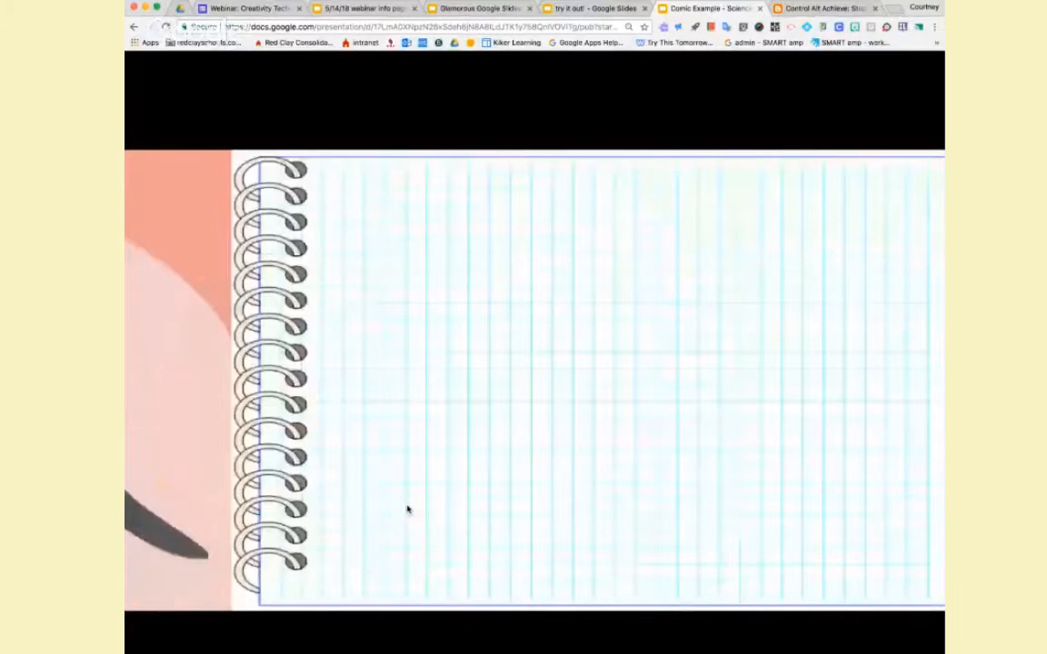
left_click(408, 510)
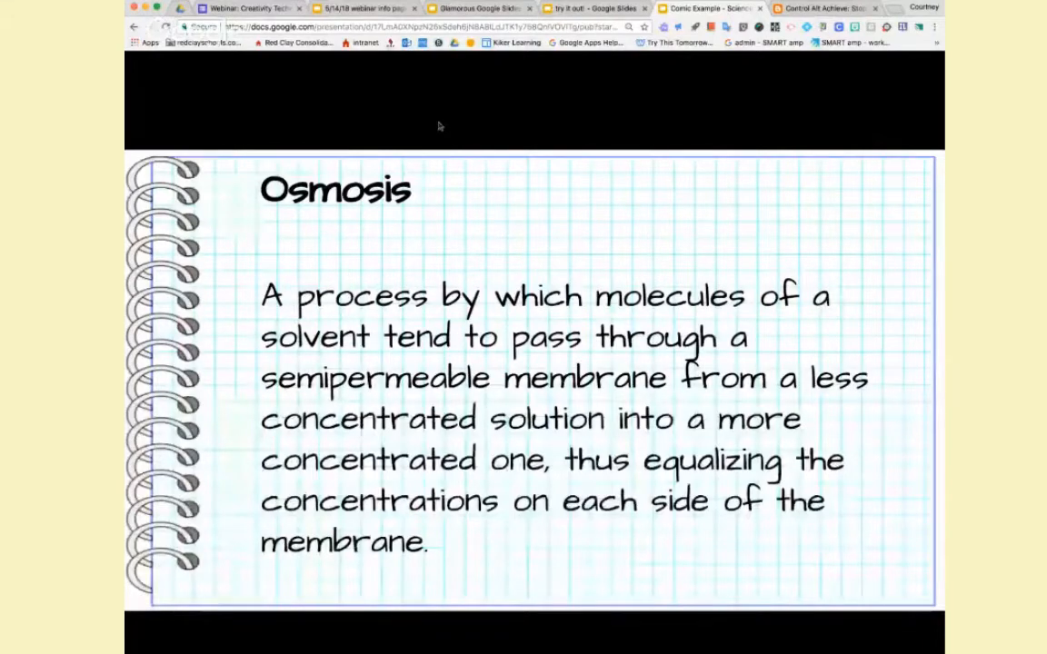
key("super+w")
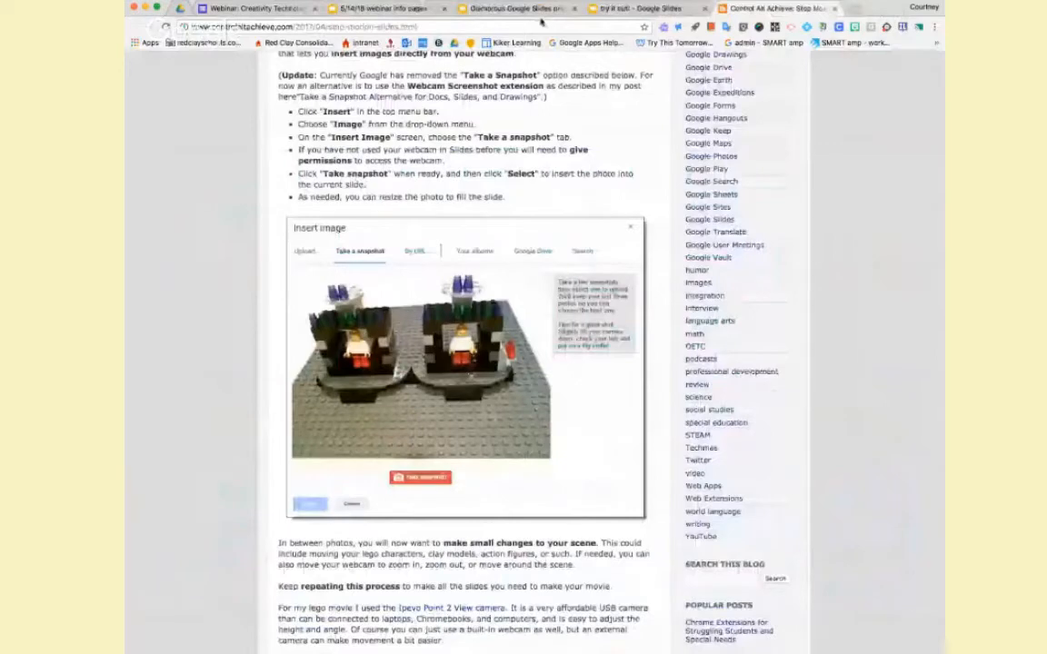
Return to the "try it out!" presentation and hide its animation settings.
left_click(540, 13)
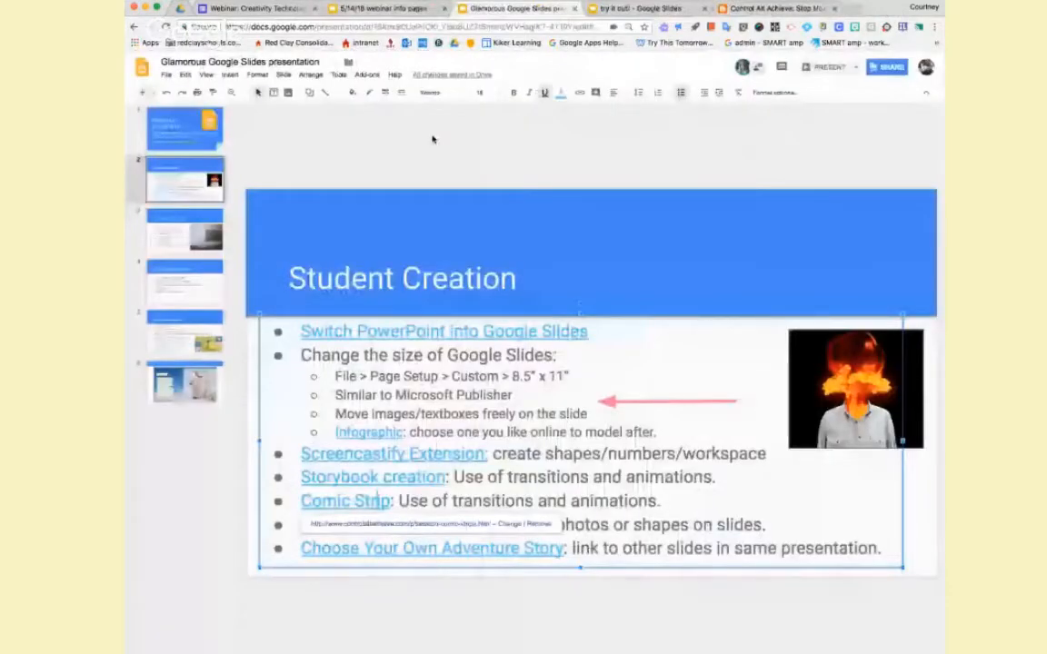
left_click(372, 10)
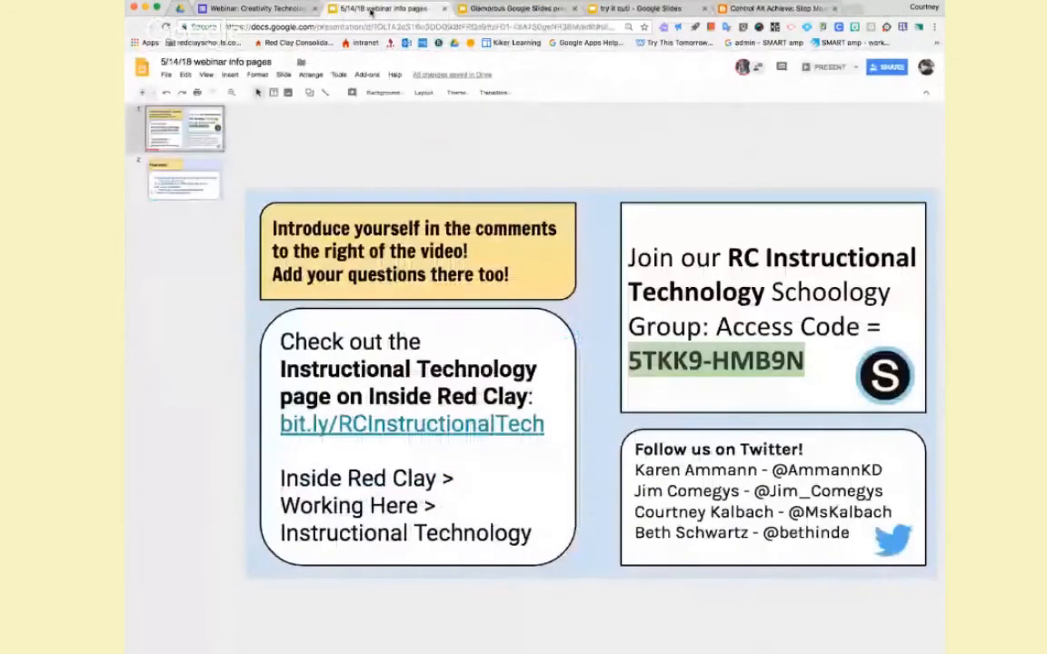
left_click(639, 9)
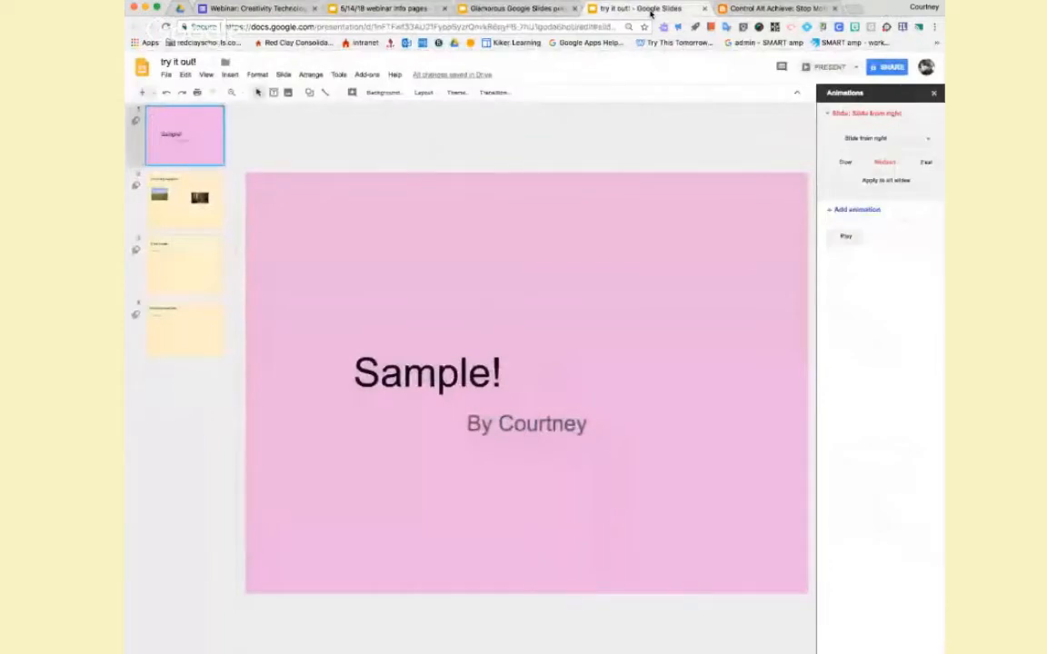
left_click(933, 93)
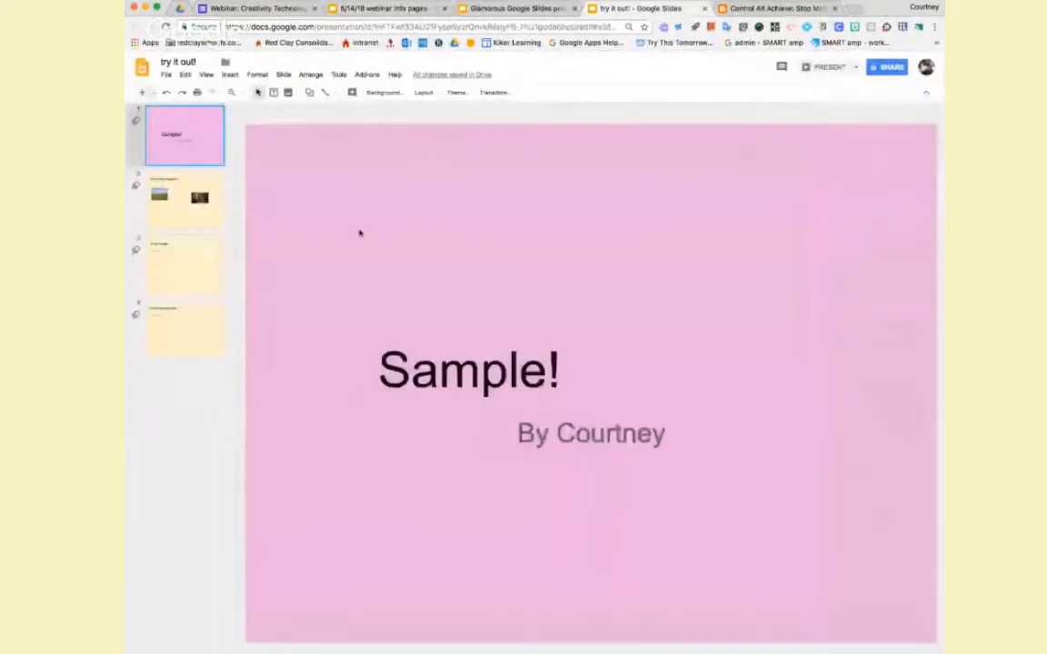
On the "In the Woods" slide, search the web for "bug" images and refine the search to "bug clipart".
left_click(177, 260)
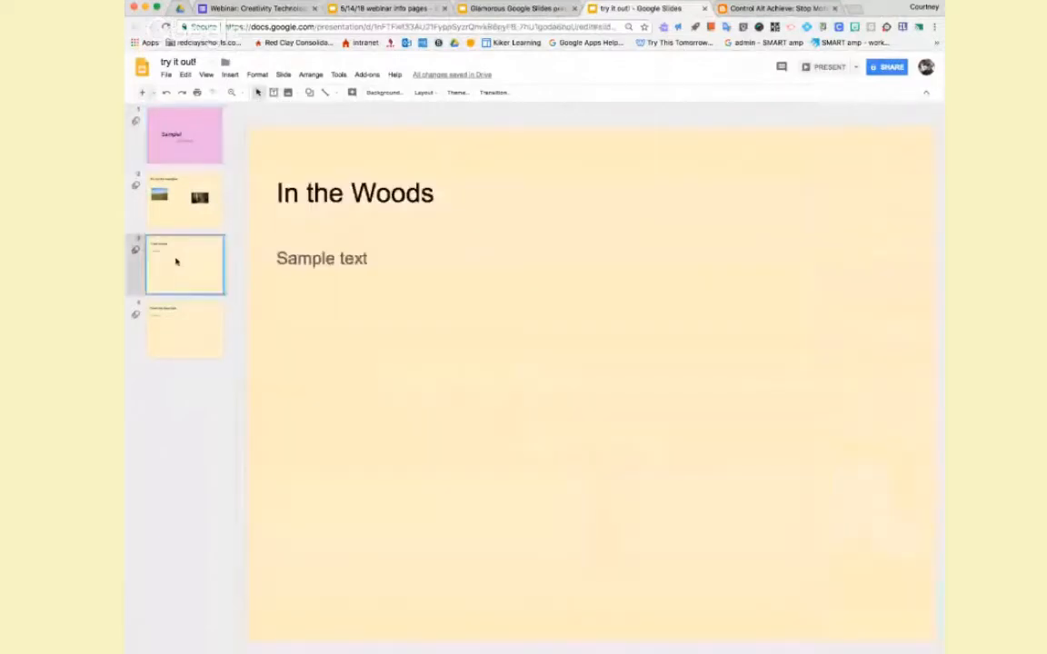
left_click(230, 75)
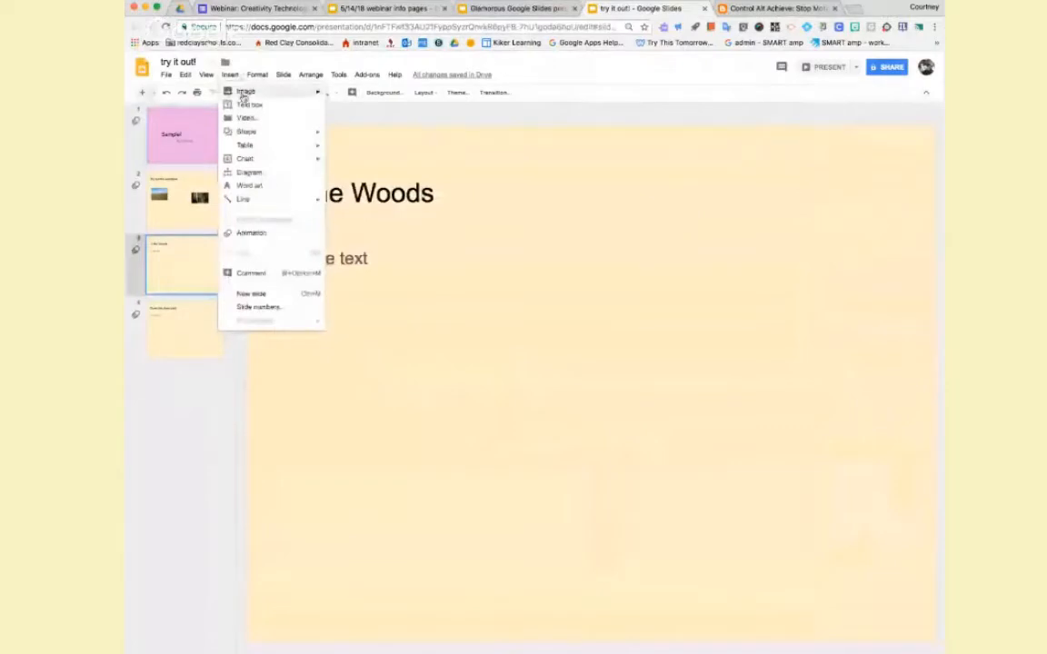
left_click(366, 74)
mouse_move(264, 92)
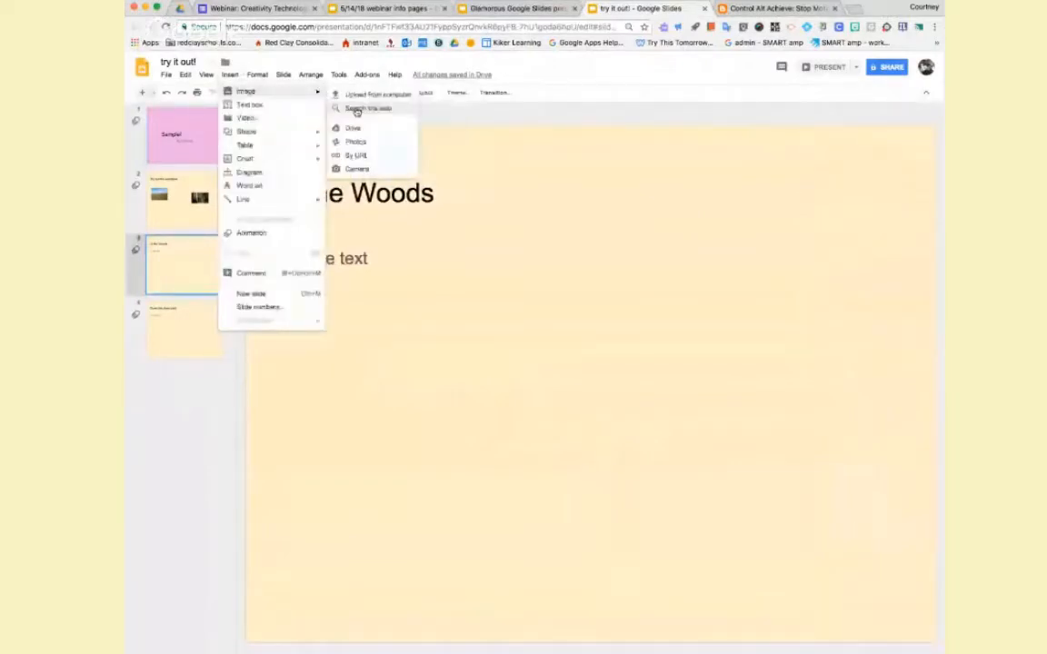
left_click(357, 109)
type("bug")
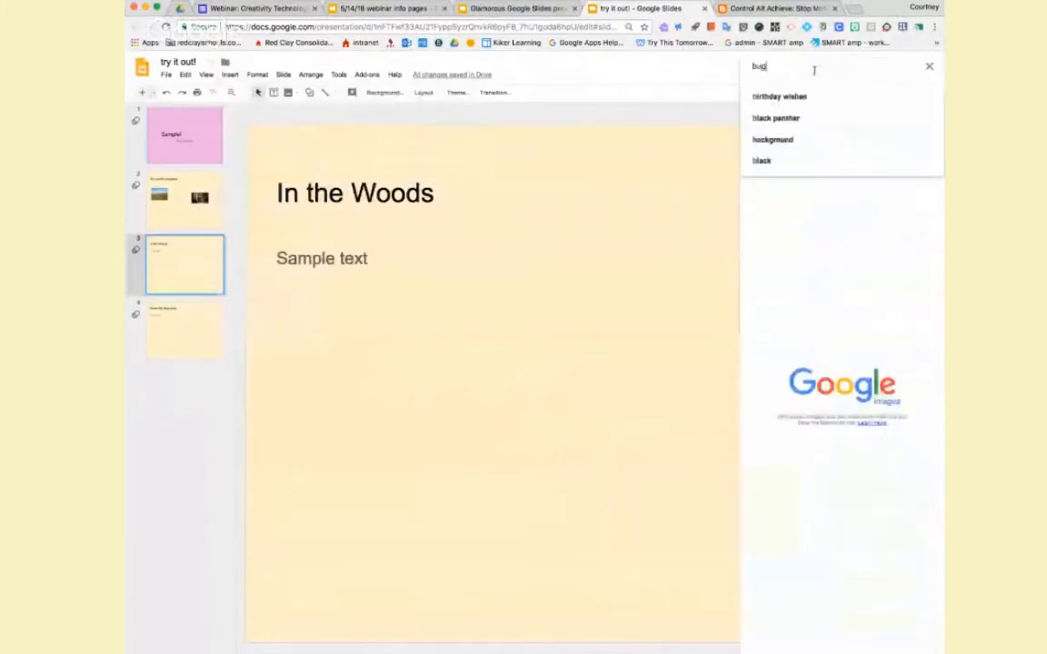
key("Return")
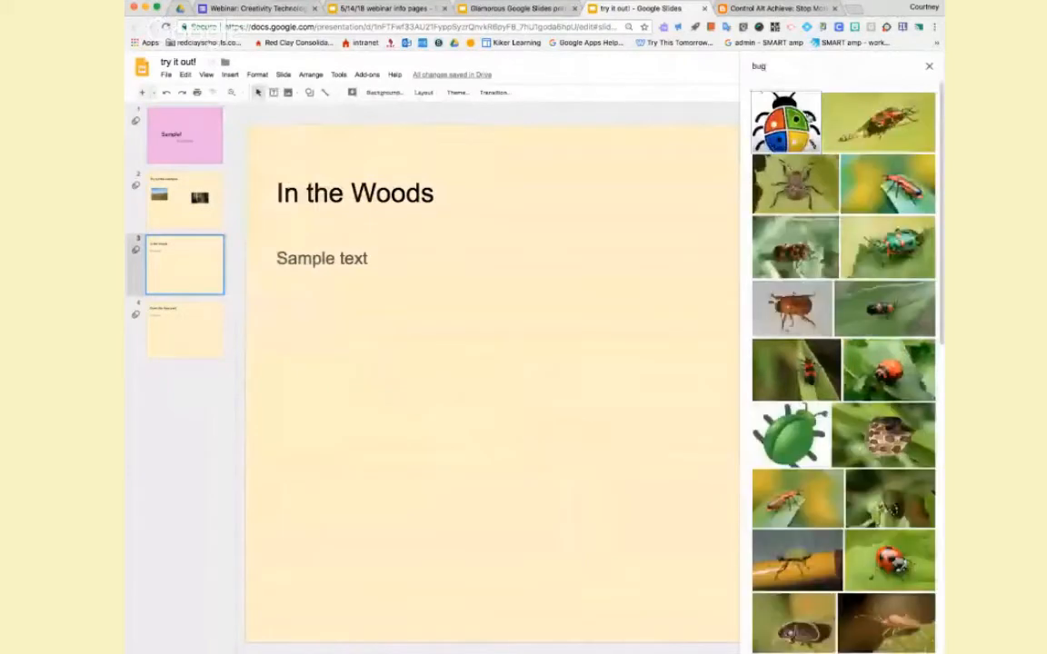
type("clip")
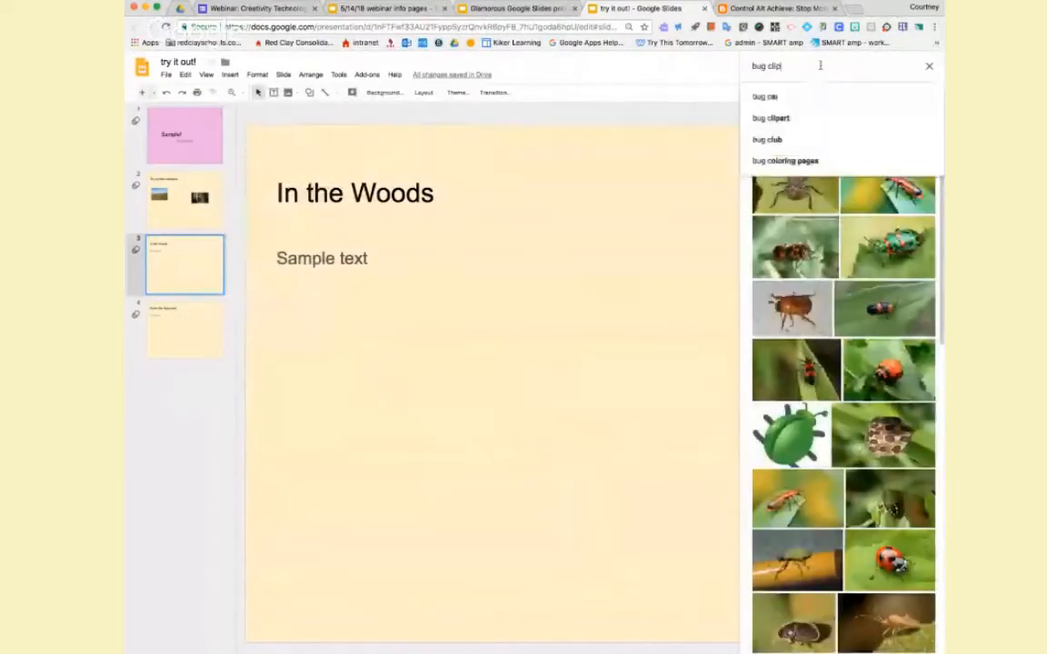
type("art")
key("Return")
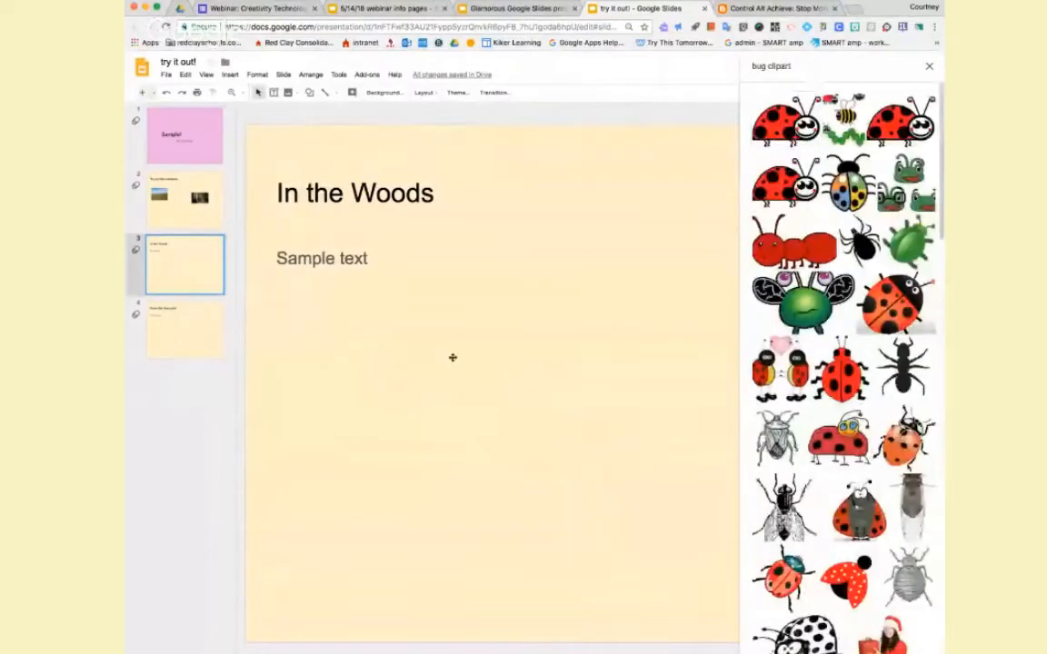
Insert the red ladybug clipart on the "In the Woods" slide and shrink it to under half its size below the sample text.
double_click(807, 298)
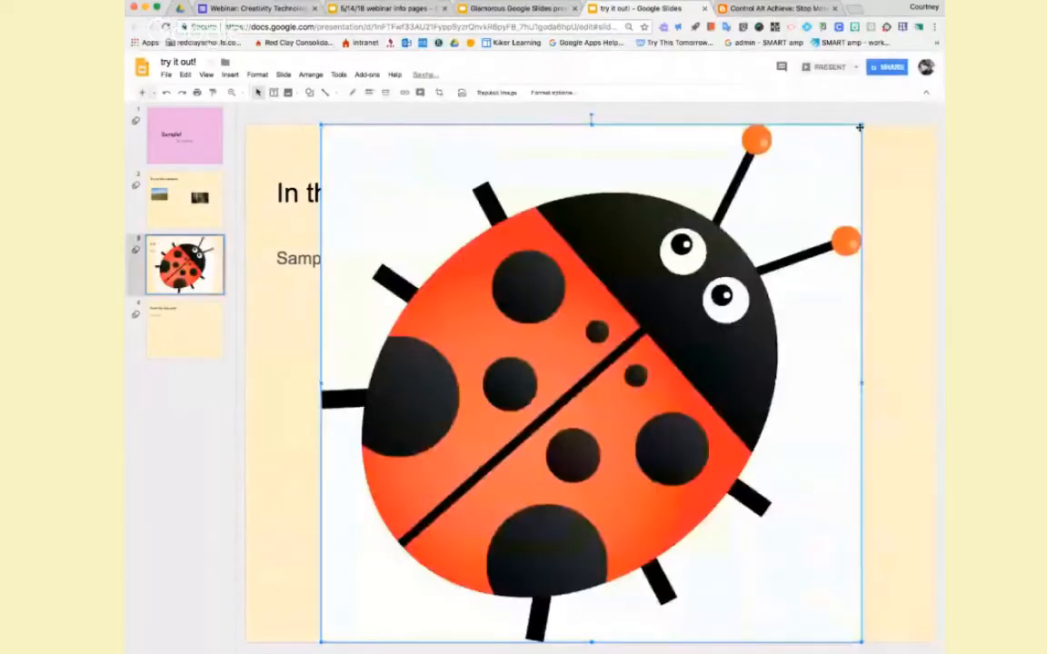
left_click_drag(860, 127, 545, 428)
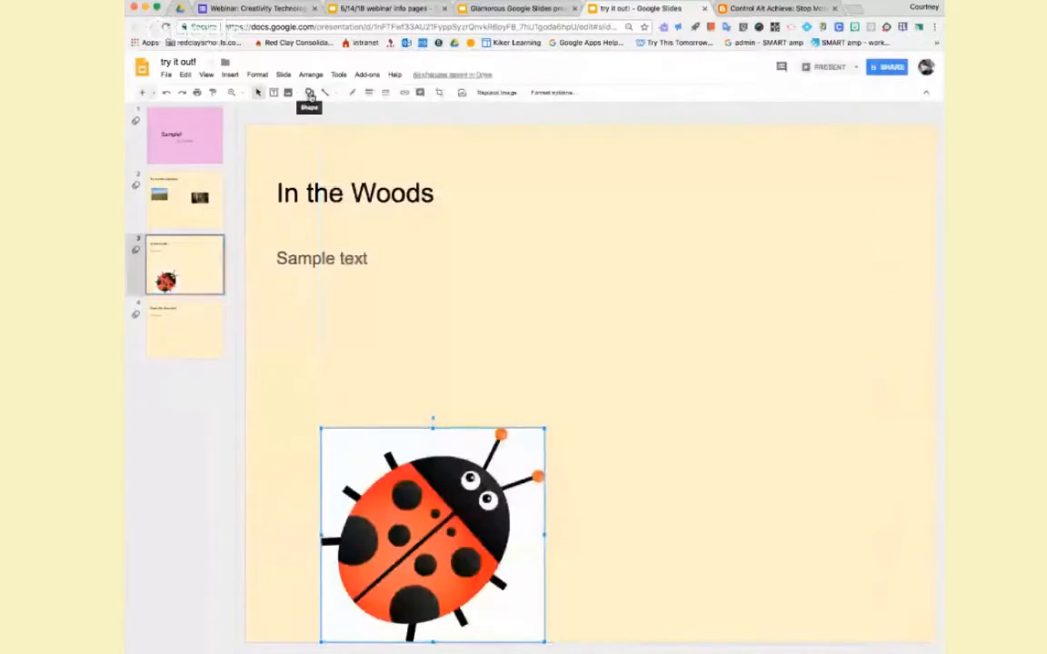
Draw a rounded speech bubble callout above the ladybug and enter "hello!!!" in it.
left_click(310, 94)
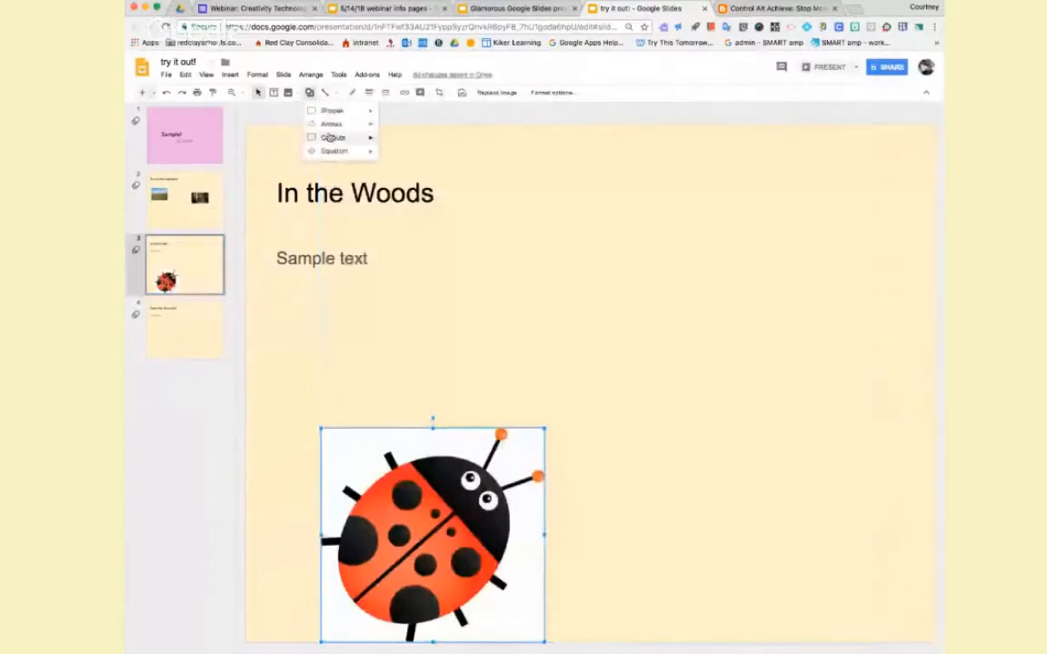
mouse_move(334, 137)
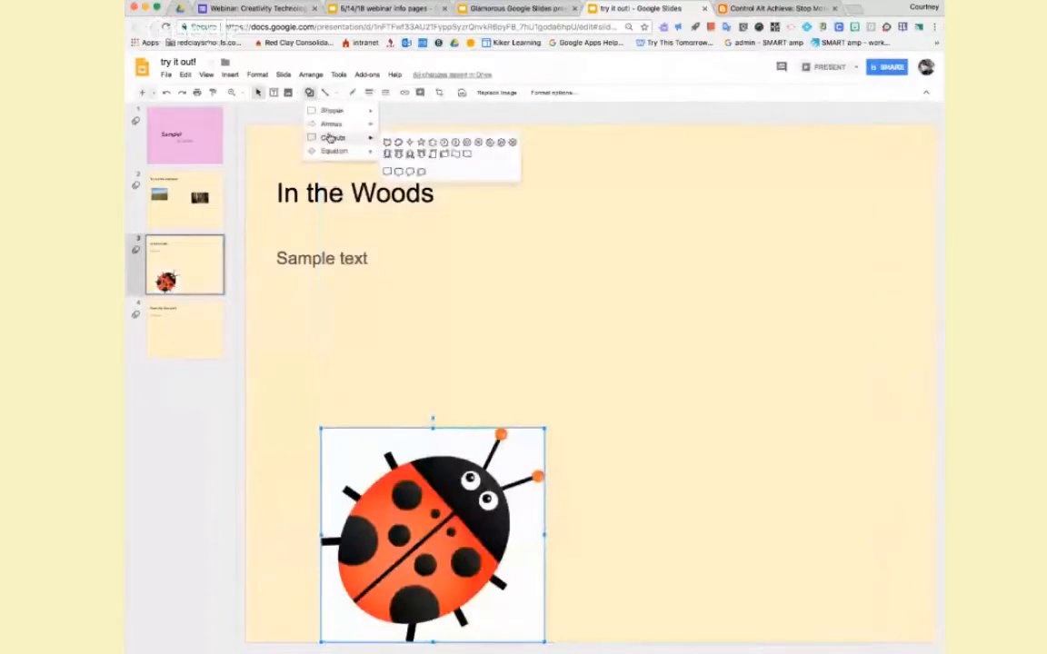
left_click(397, 174)
left_click_drag(482, 312, 688, 439)
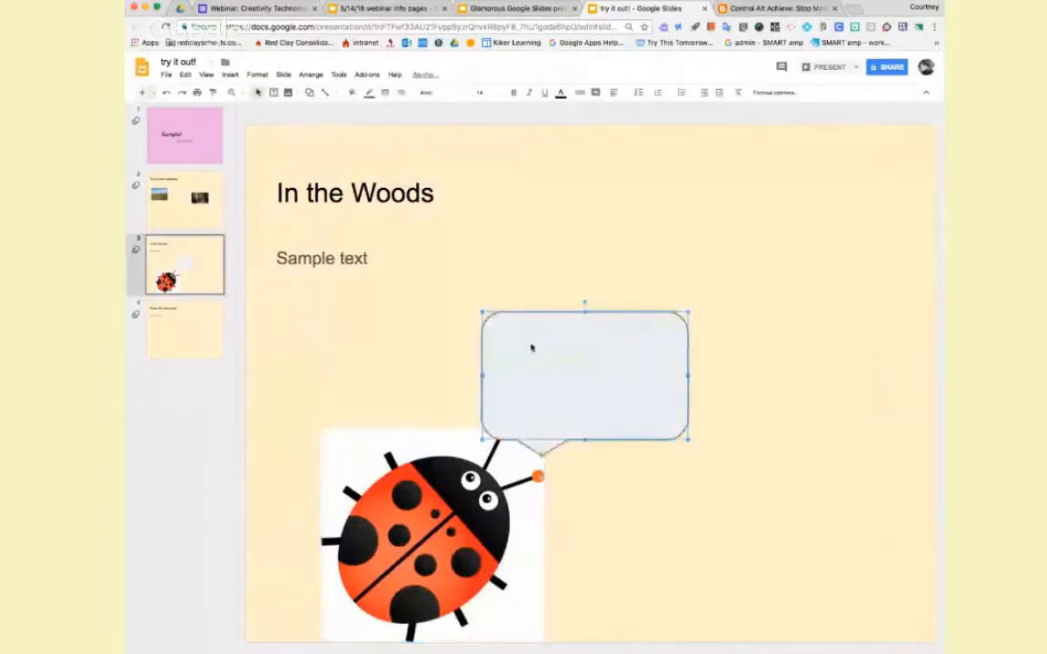
type("hello!!!")
left_click(760, 195)
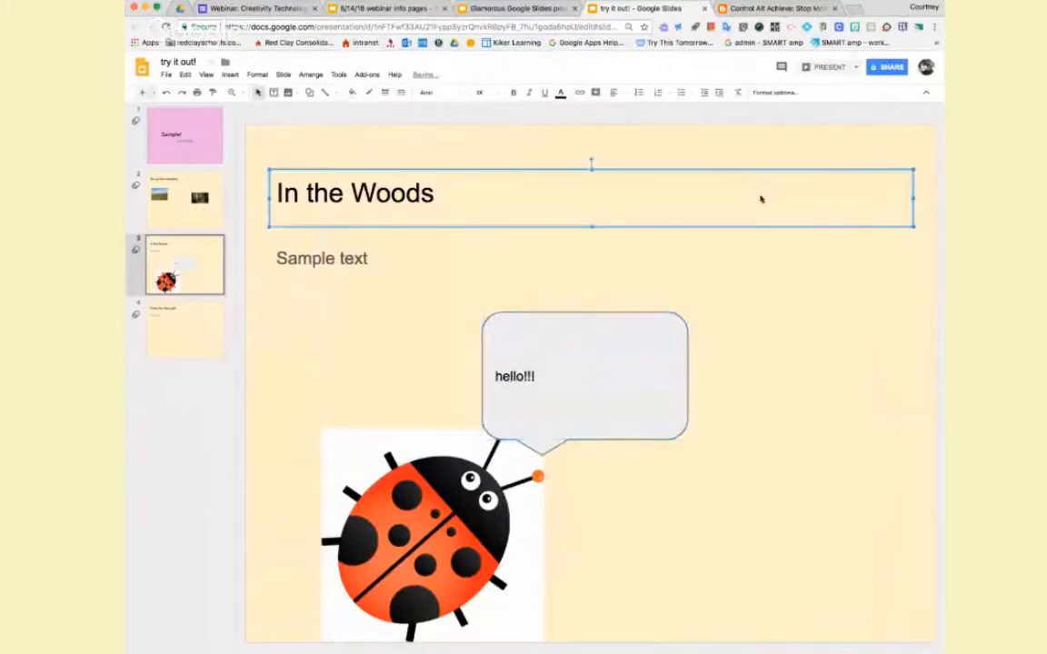
left_click(726, 126)
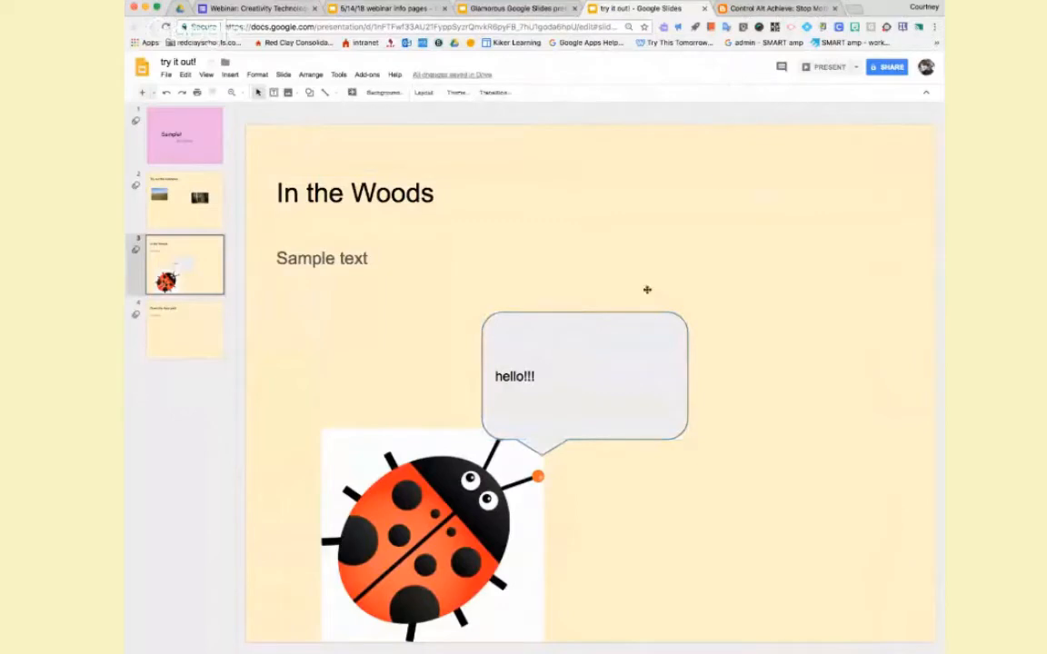
right_click(633, 333)
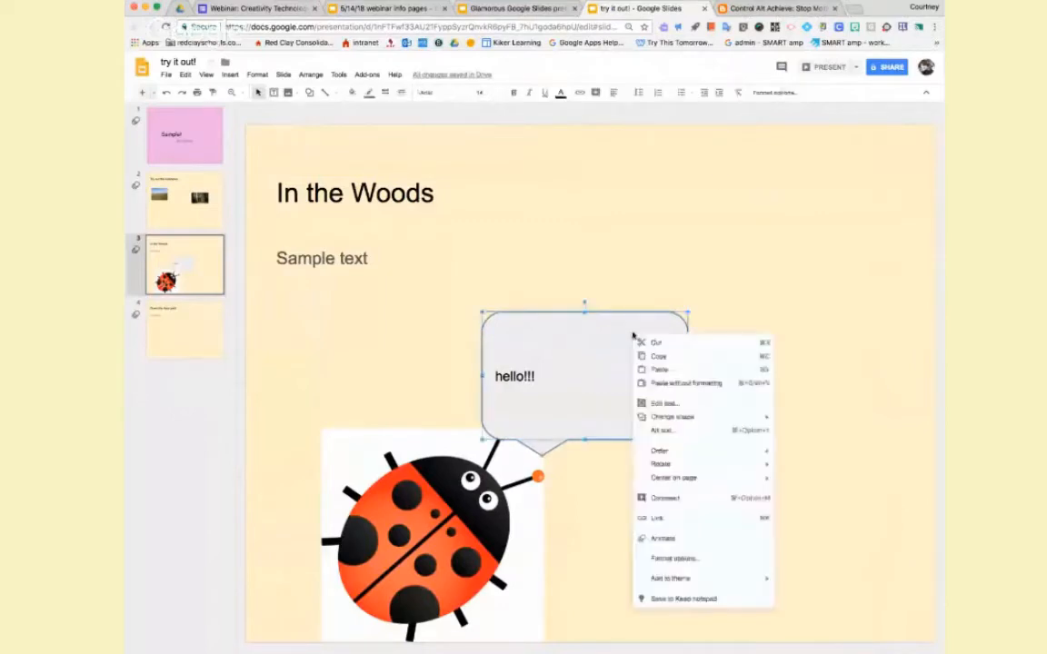
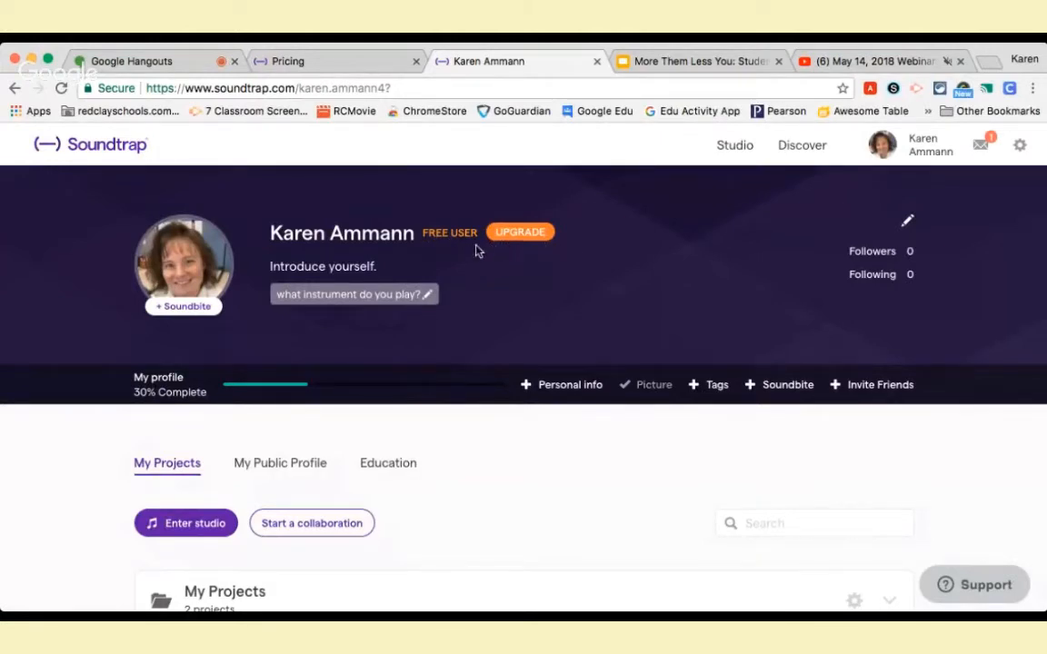
Open the Soundtrap pricing page and compare the Pro, Premium, Supreme and free BASIC plans.
left_click(322, 60)
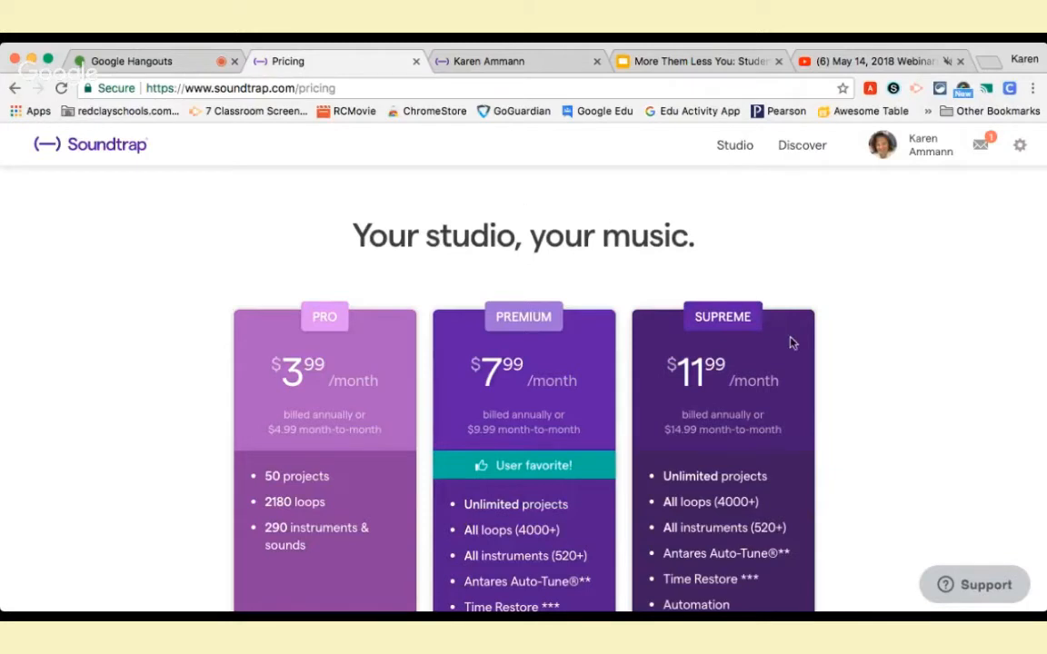
scroll(846, 349, "up", 1)
scroll(846, 349, "down", 5)
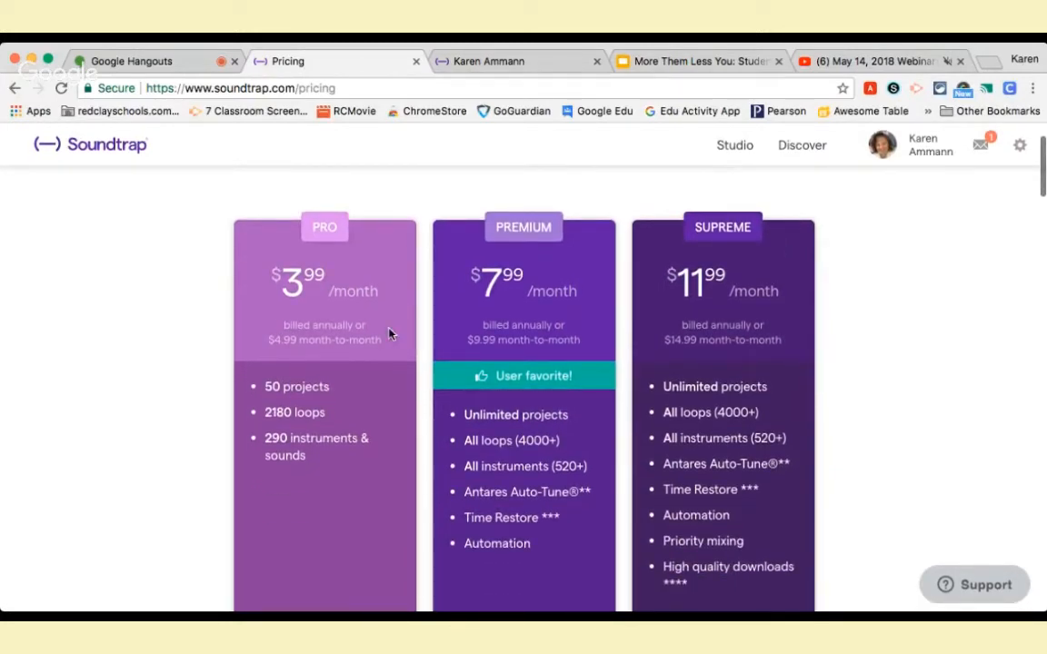
scroll(887, 358, "down", 10)
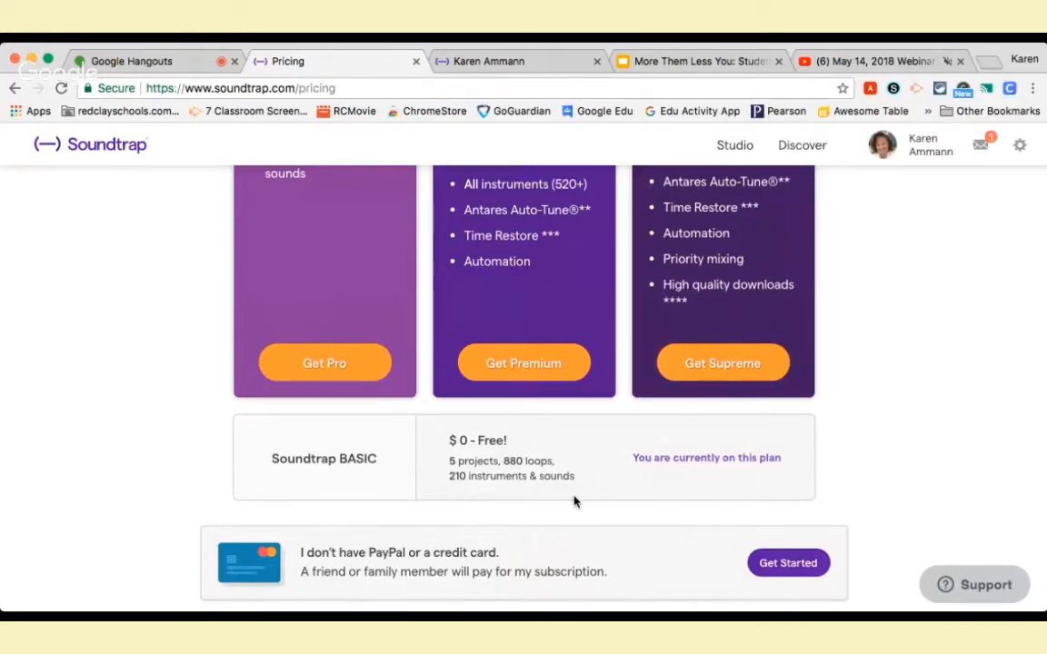
scroll(574, 501, "up", 1)
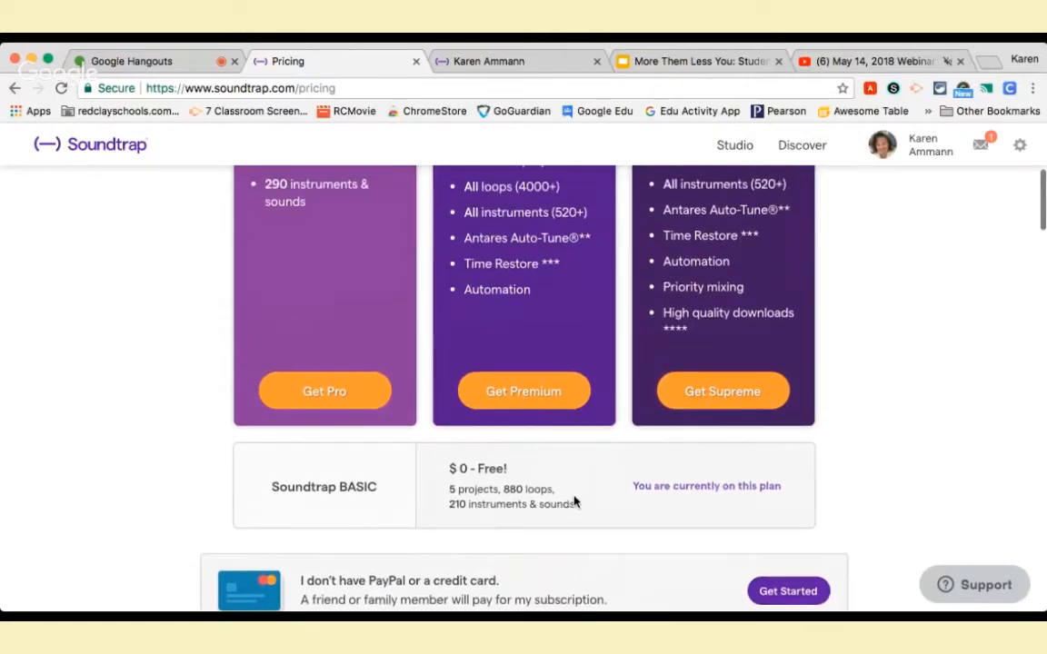
scroll(576, 500, "up", 1)
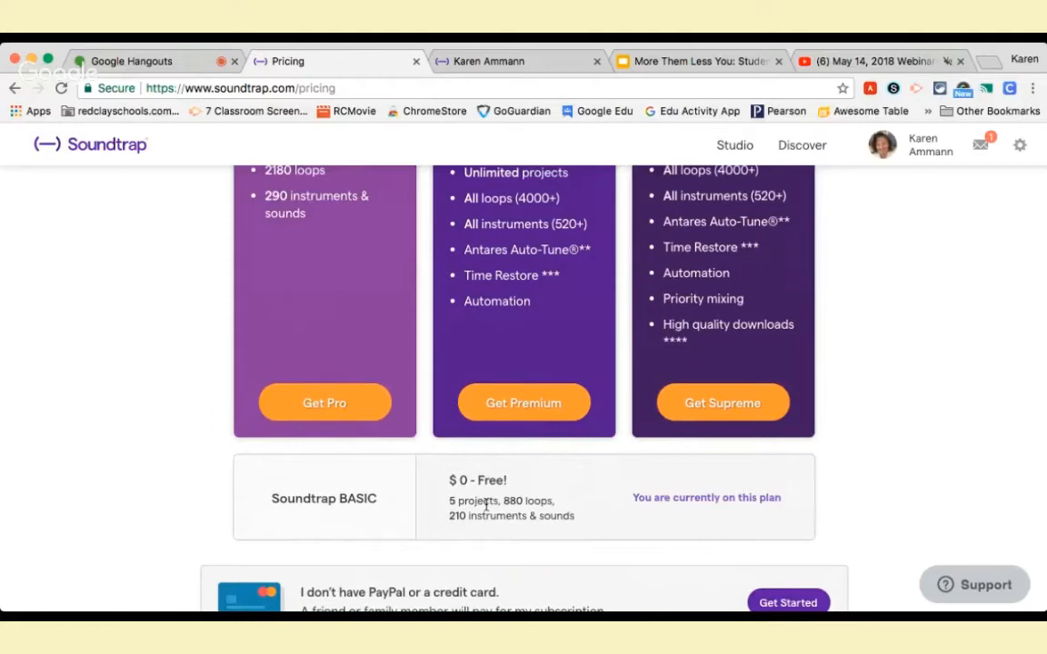
scroll(486, 504, "down", 1)
scroll(487, 504, "up", 5)
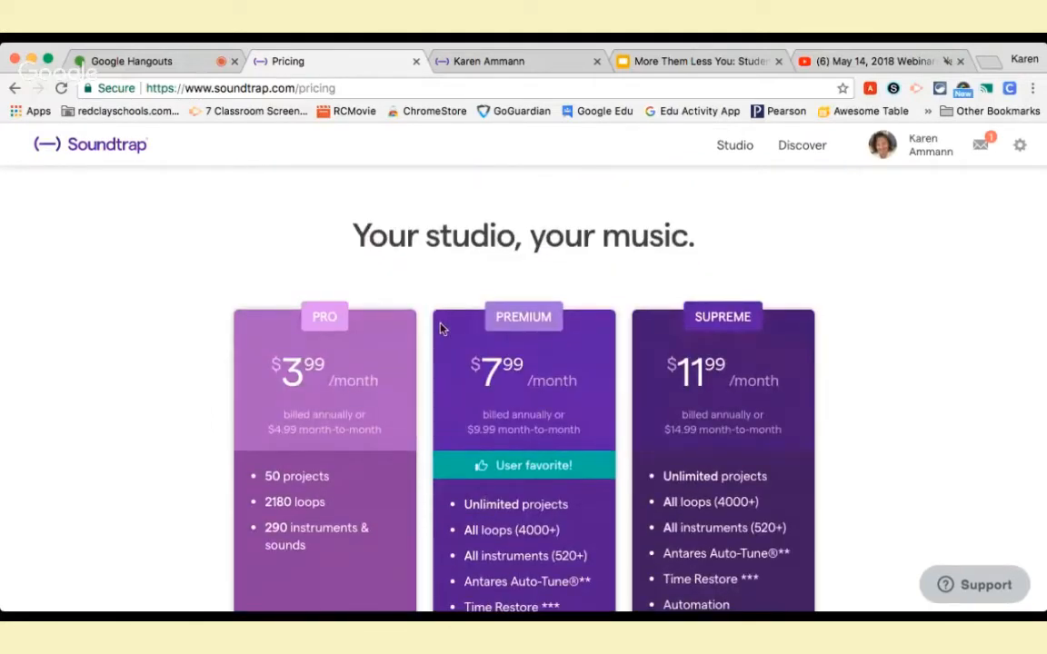
Return to the Soundtrap profile page and look over the collaboration option, My Projects and My Quick Recordings.
left_click(495, 60)
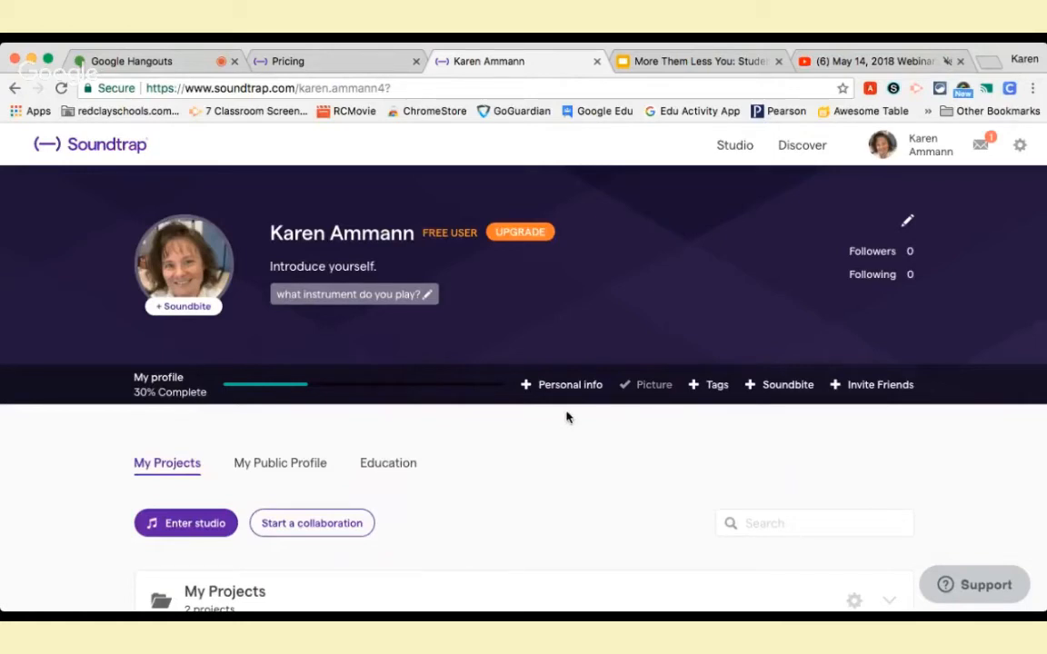
scroll(521, 446, "up", 1)
scroll(520, 445, "down", 3)
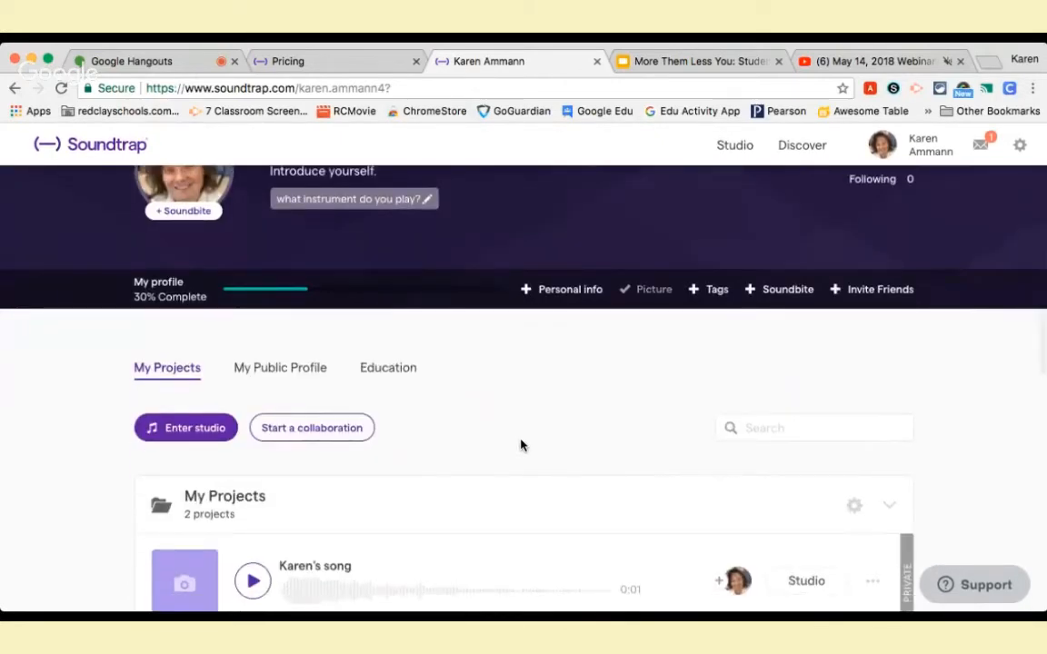
scroll(521, 445, "down", 1)
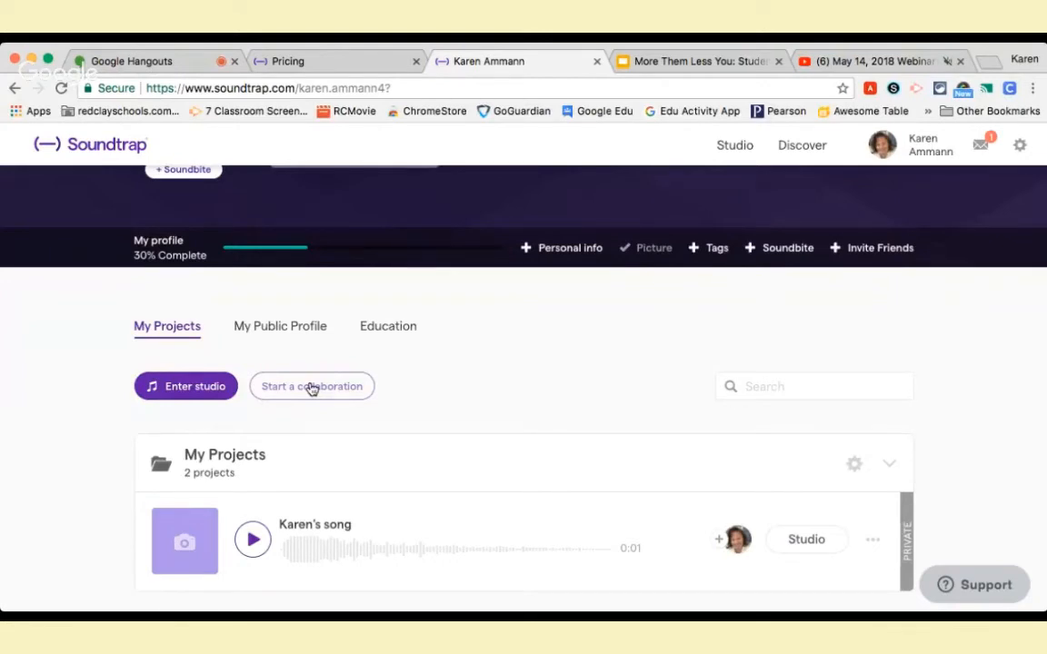
scroll(312, 389, "down", 4)
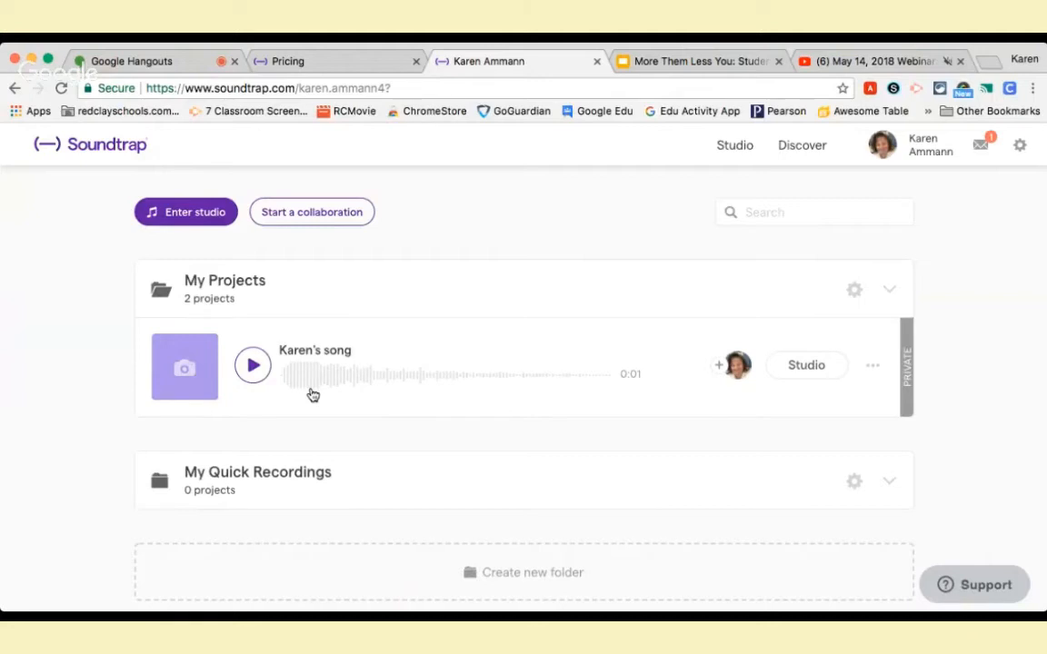
scroll(351, 423, "up", 3)
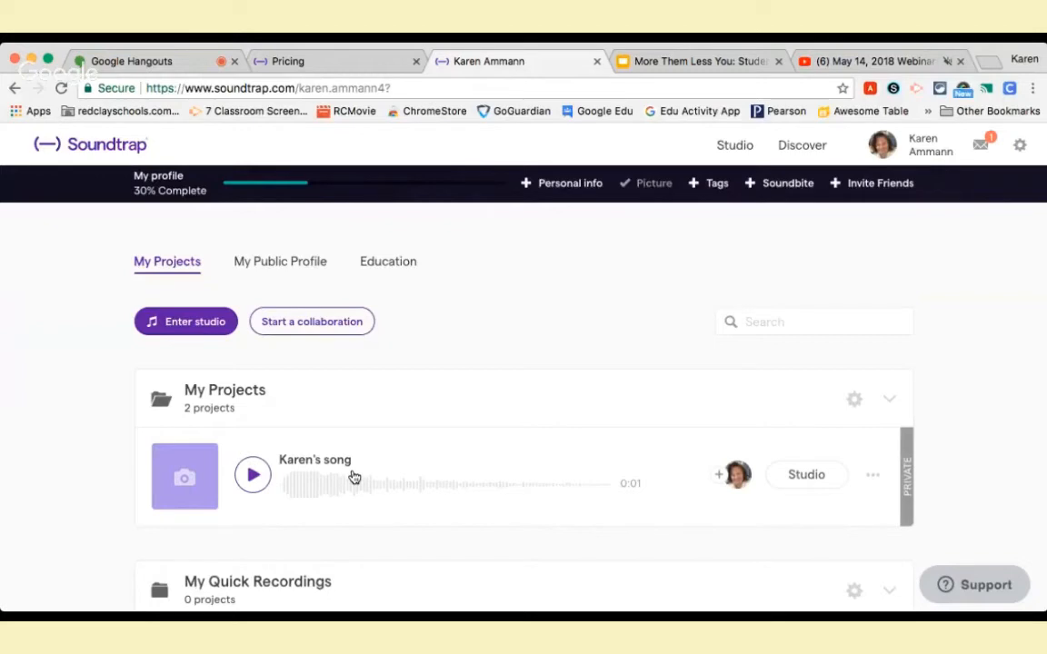
Enter the studio and start a new project from the Blank template.
left_click(189, 329)
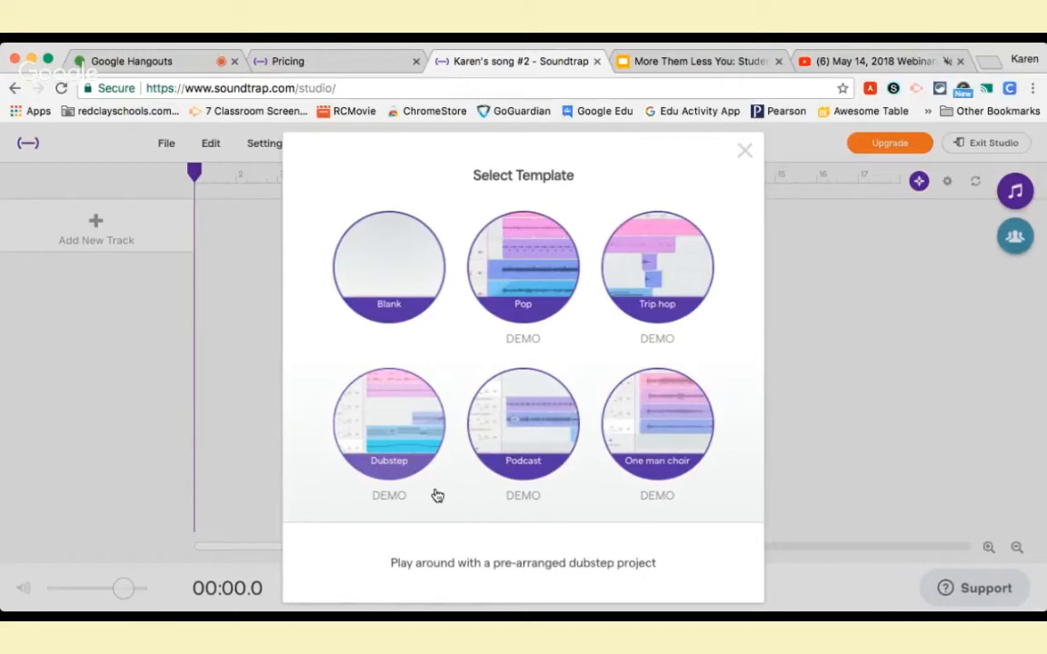
left_click(381, 287)
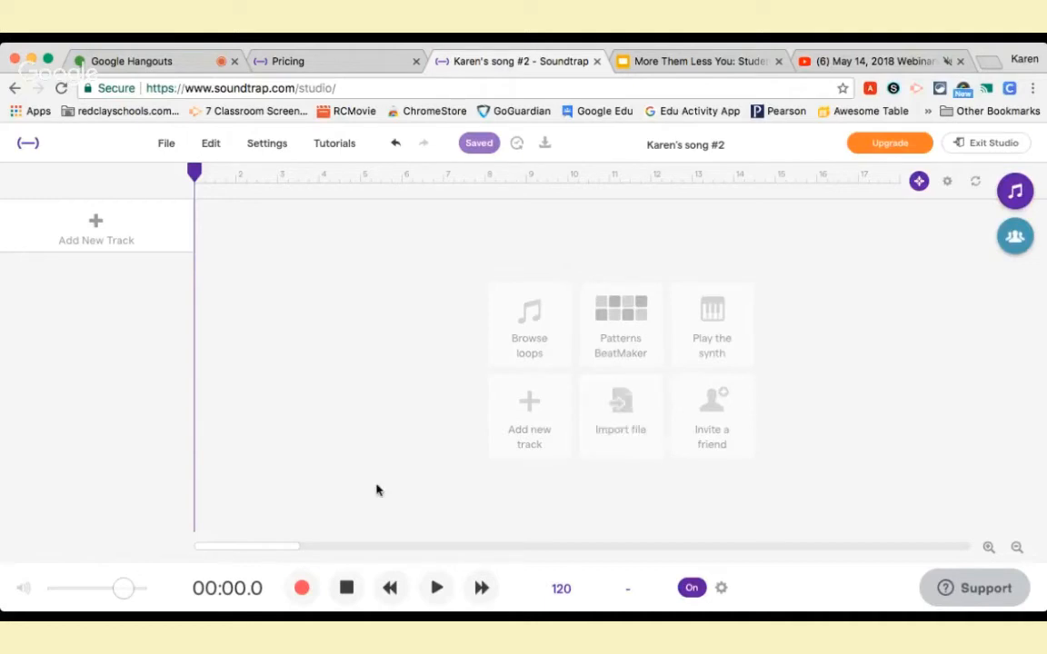
Try to start recording in the empty project and add a Voice & microphones track.
left_click(300, 588)
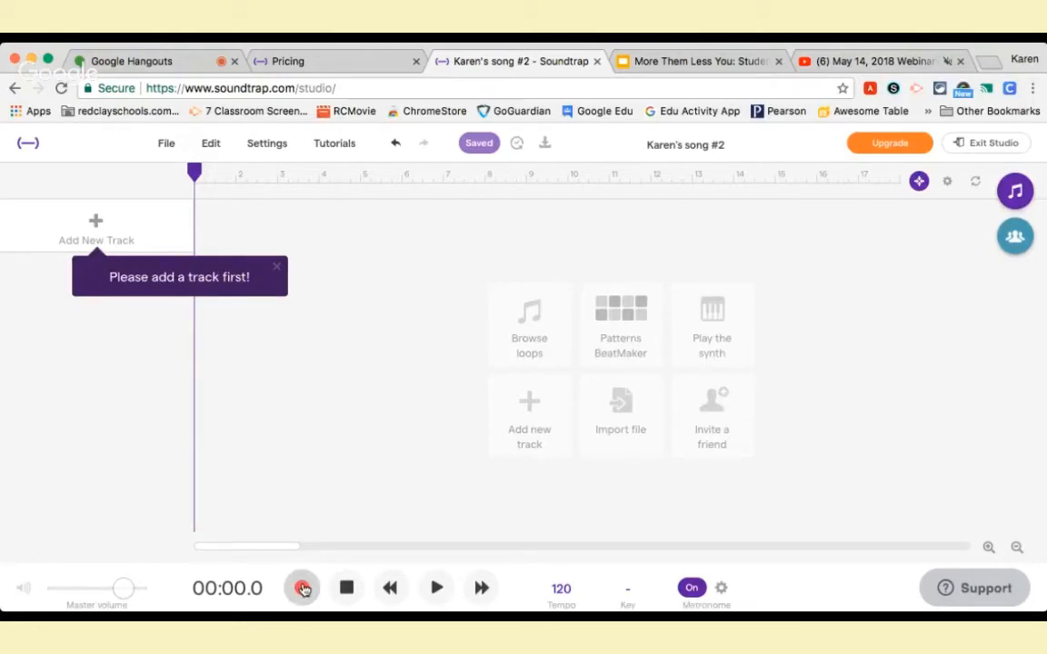
left_click(303, 588)
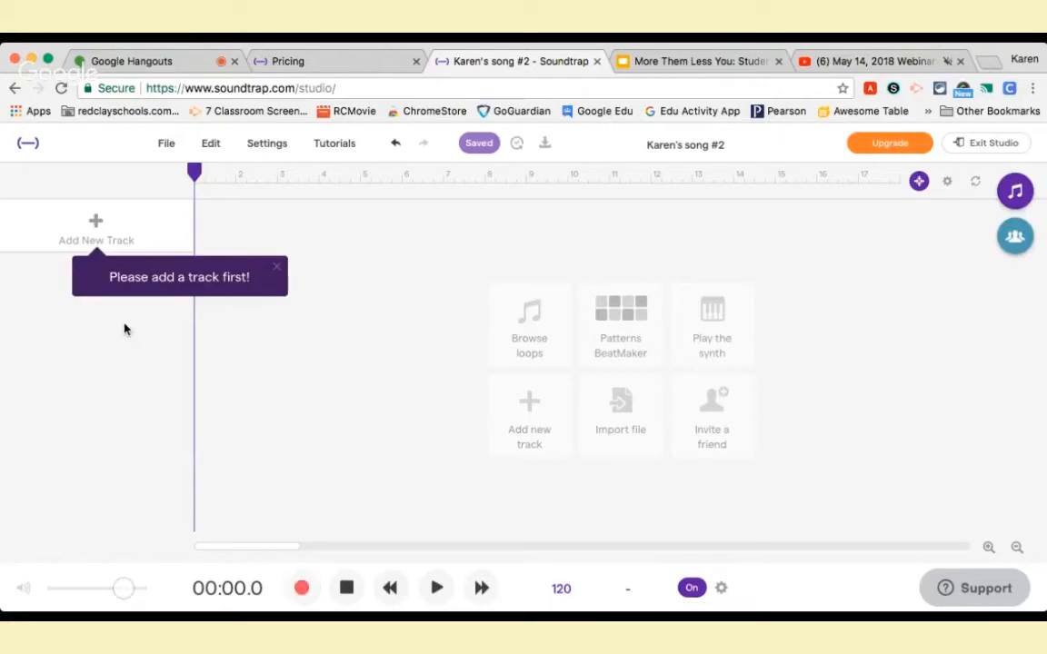
left_click(98, 223)
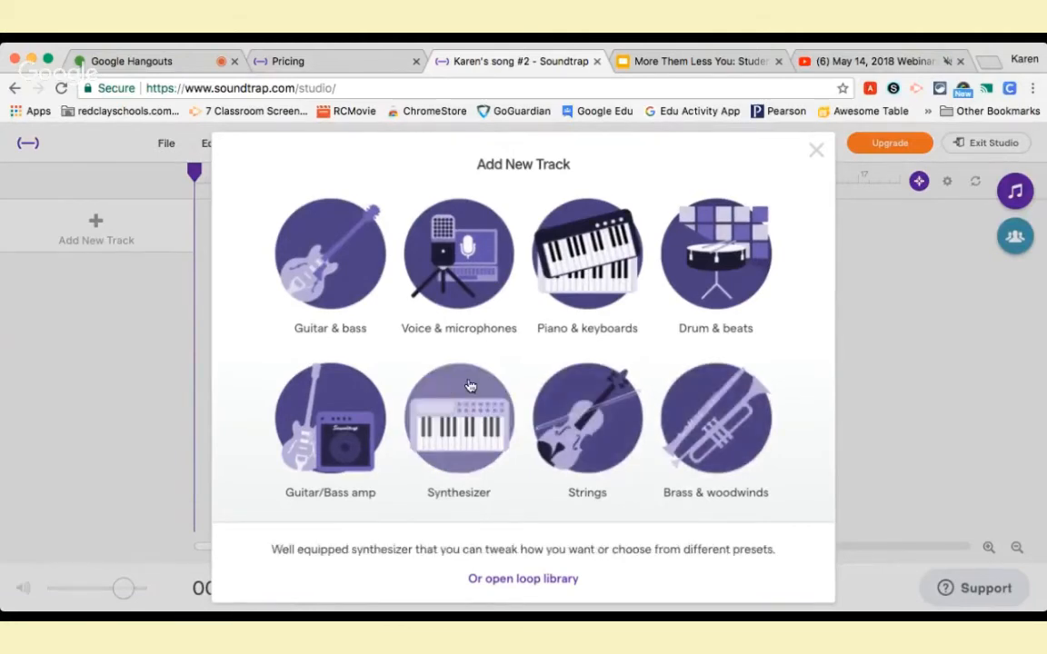
left_click(474, 274)
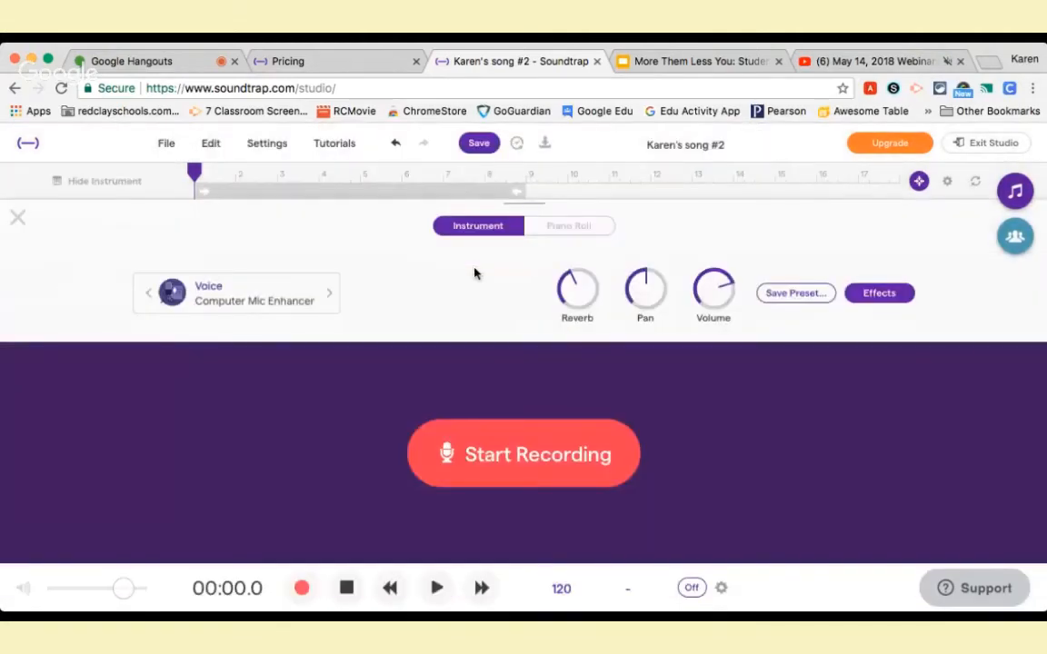
Allow microphone access, choose not to use headphones, and record a voice clip of about 11 seconds.
left_click(492, 458)
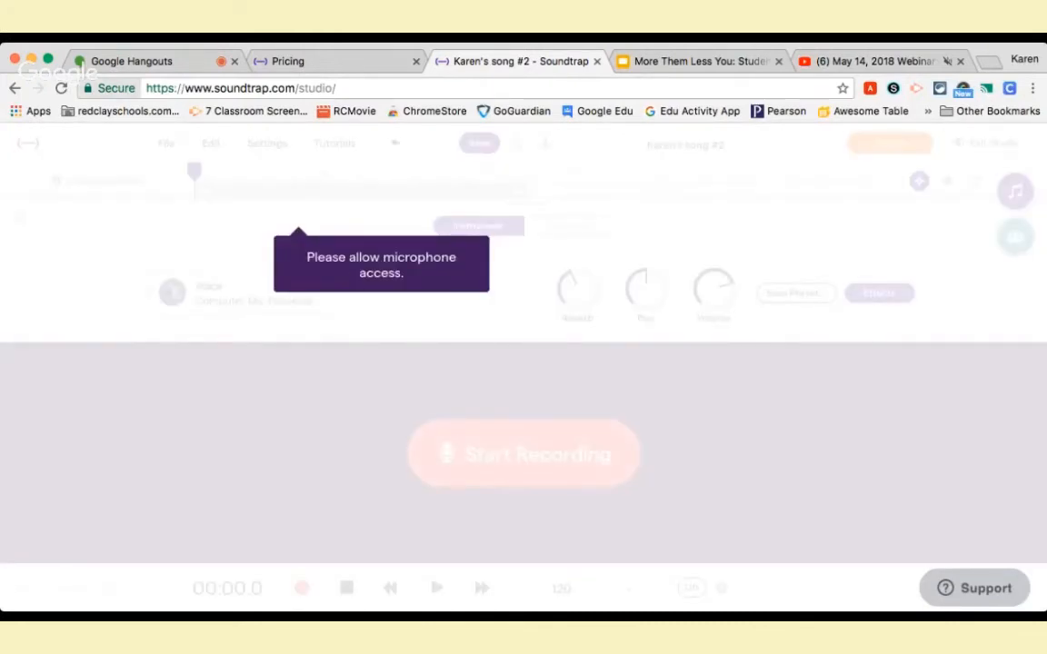
left_click(289, 170)
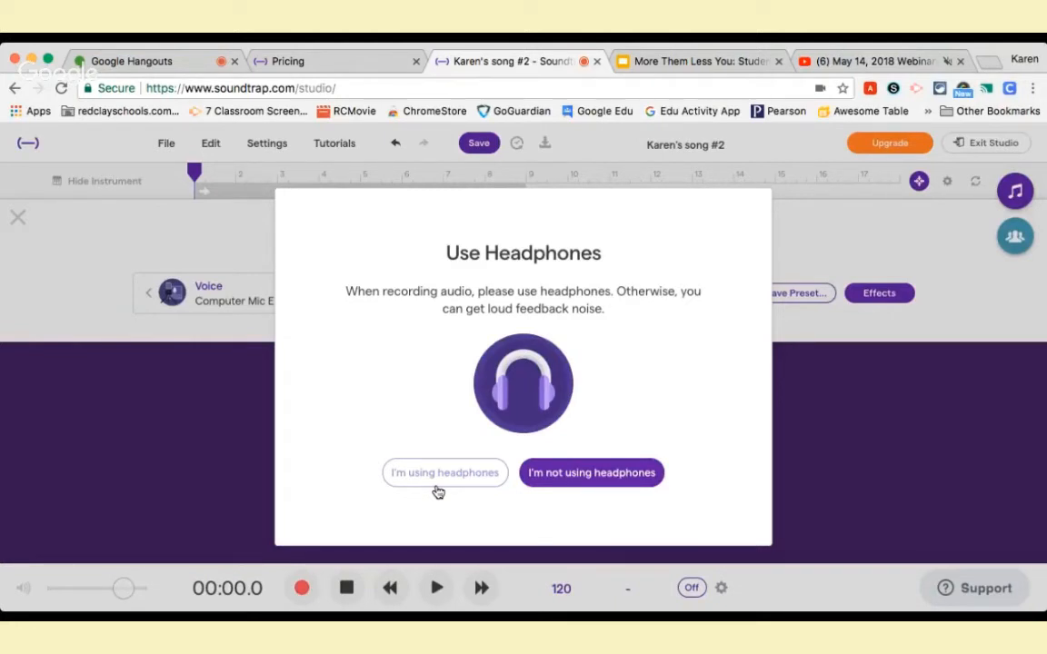
left_click(595, 477)
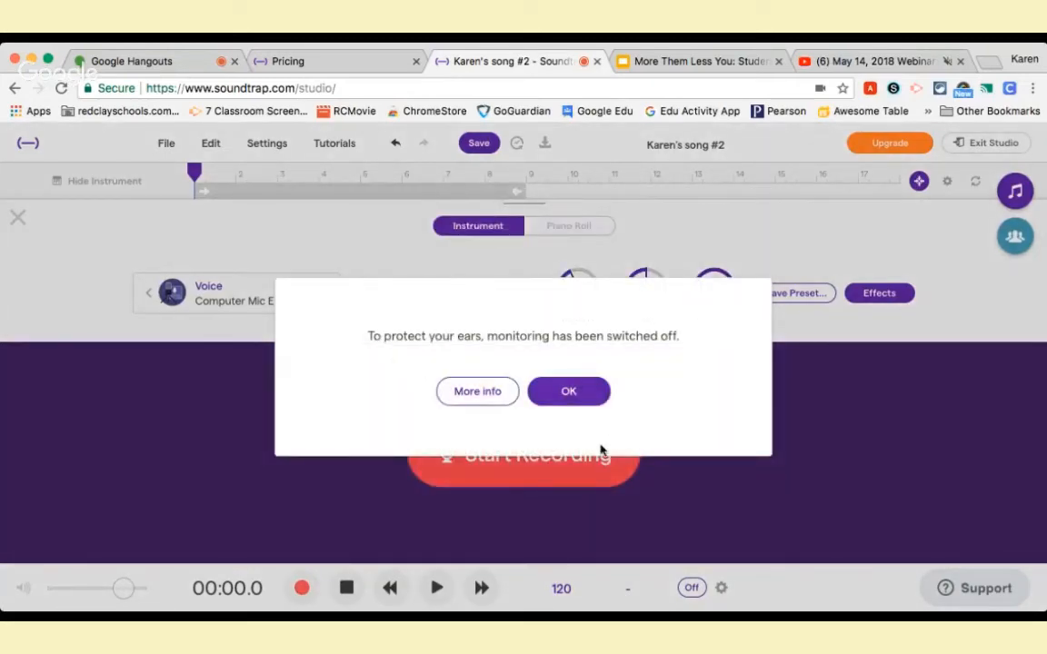
left_click(566, 396)
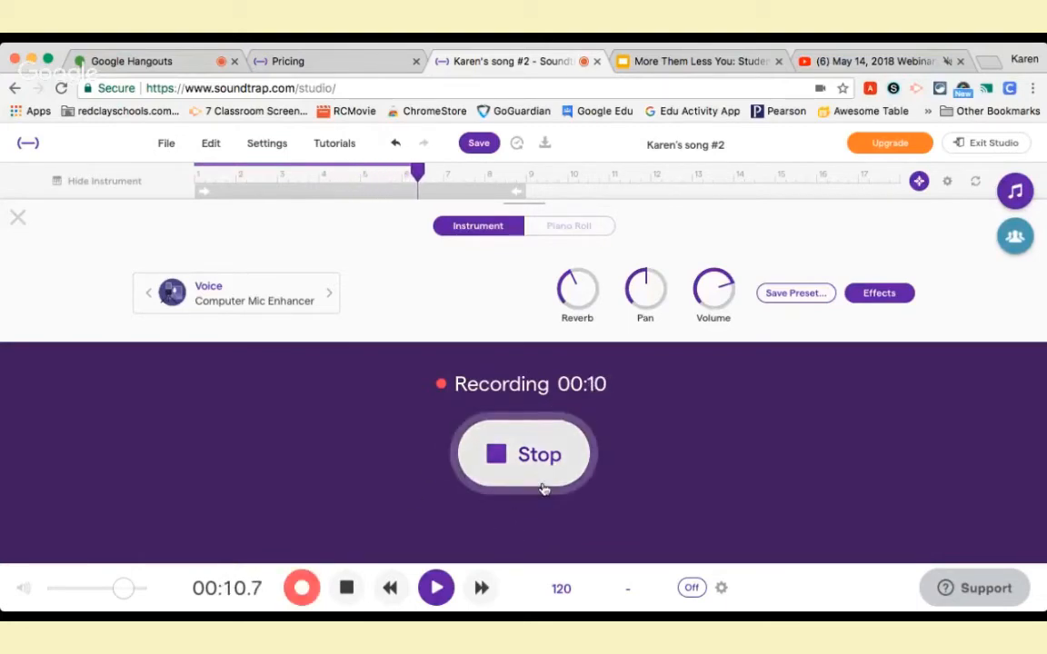
left_click(534, 451)
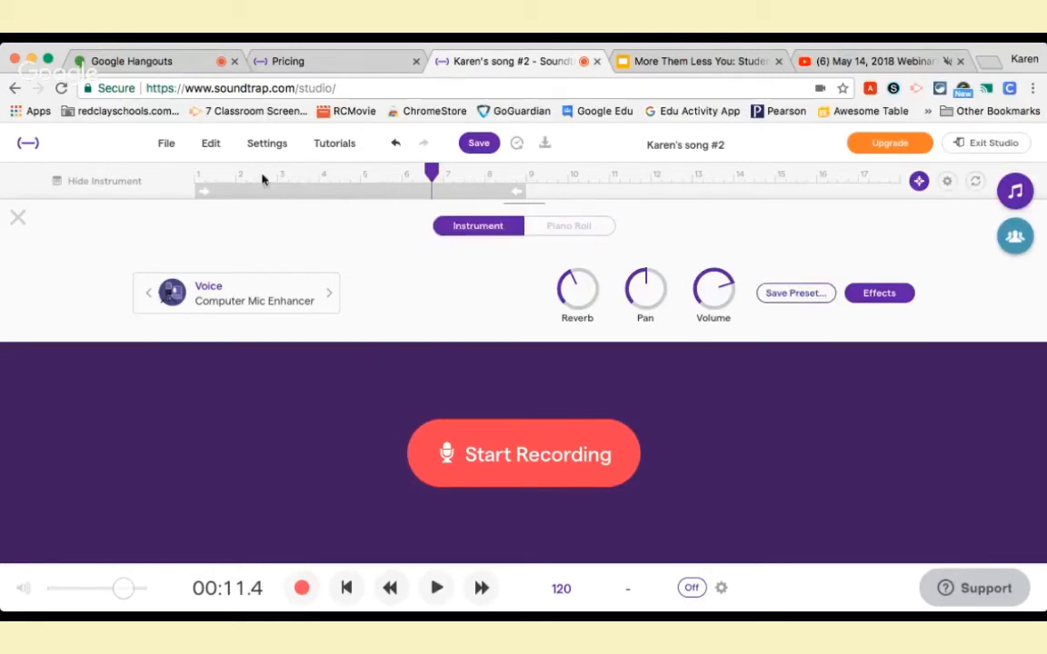
Save the project with the voice recording and add a Guitar & bass track below the Mic track.
left_click(473, 144)
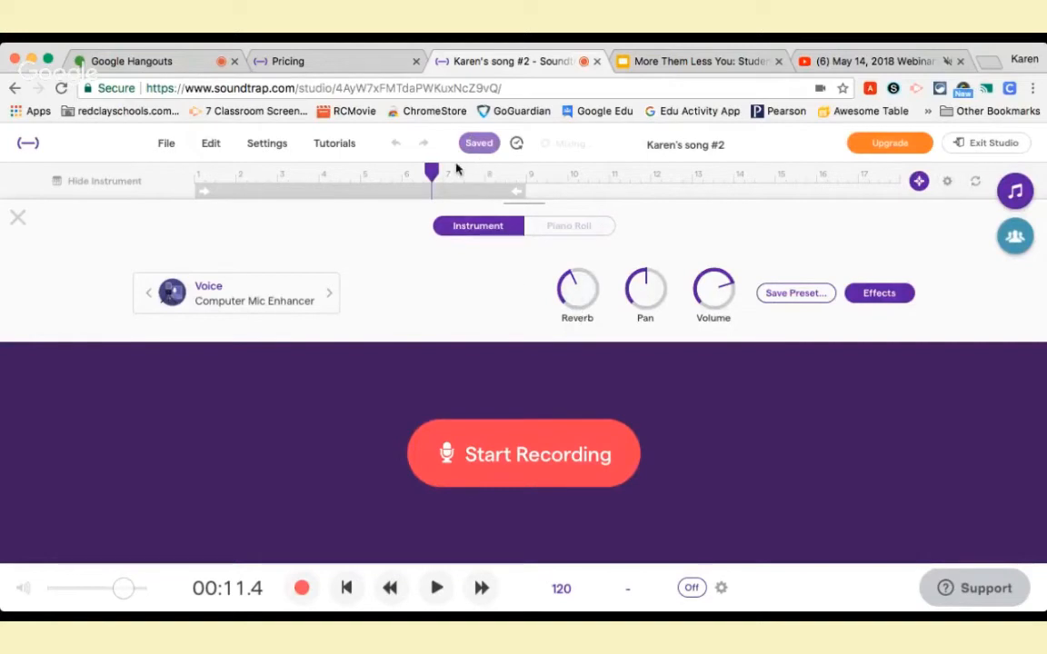
left_click(17, 218)
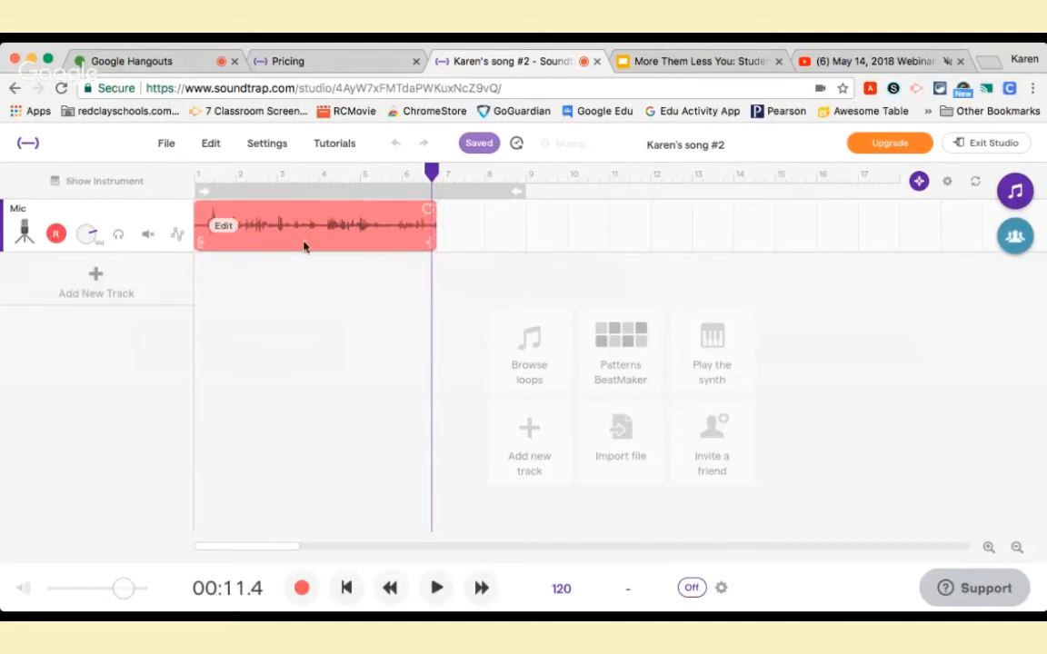
left_click(93, 281)
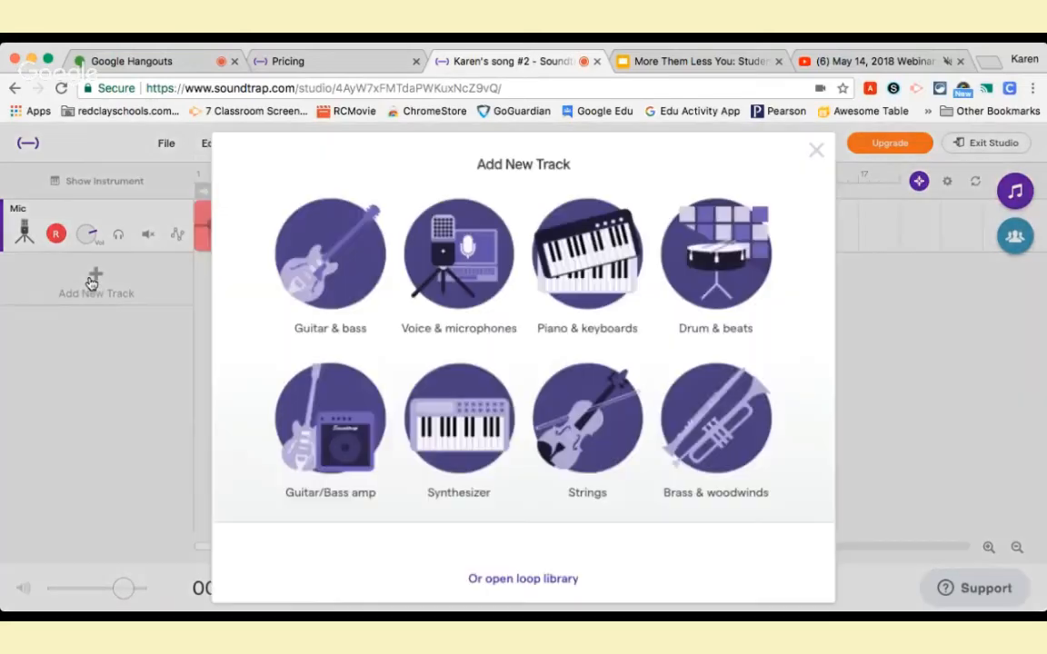
left_click(291, 244)
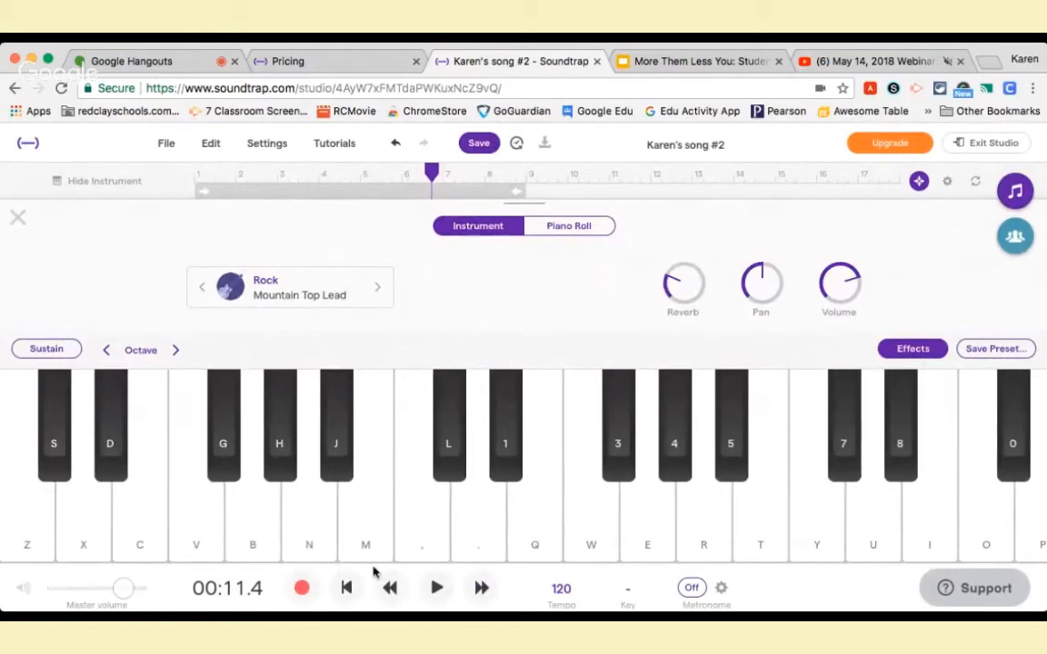
Record a clip of about 1 second on the Mountain Top Lead track and move it to the start of the timeline.
left_click(302, 589)
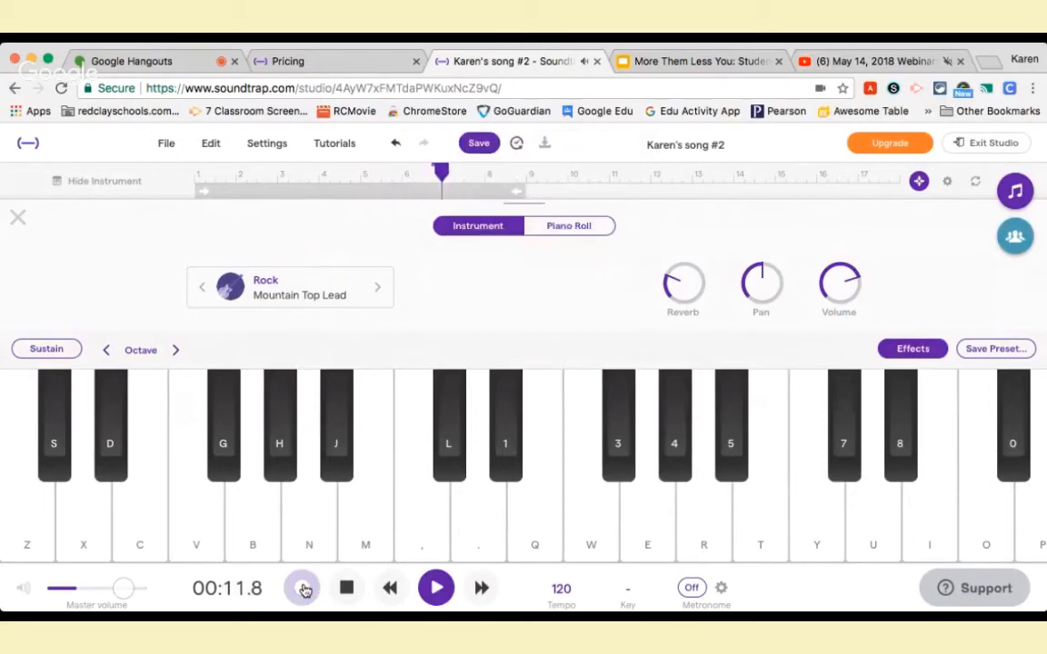
left_click(348, 589)
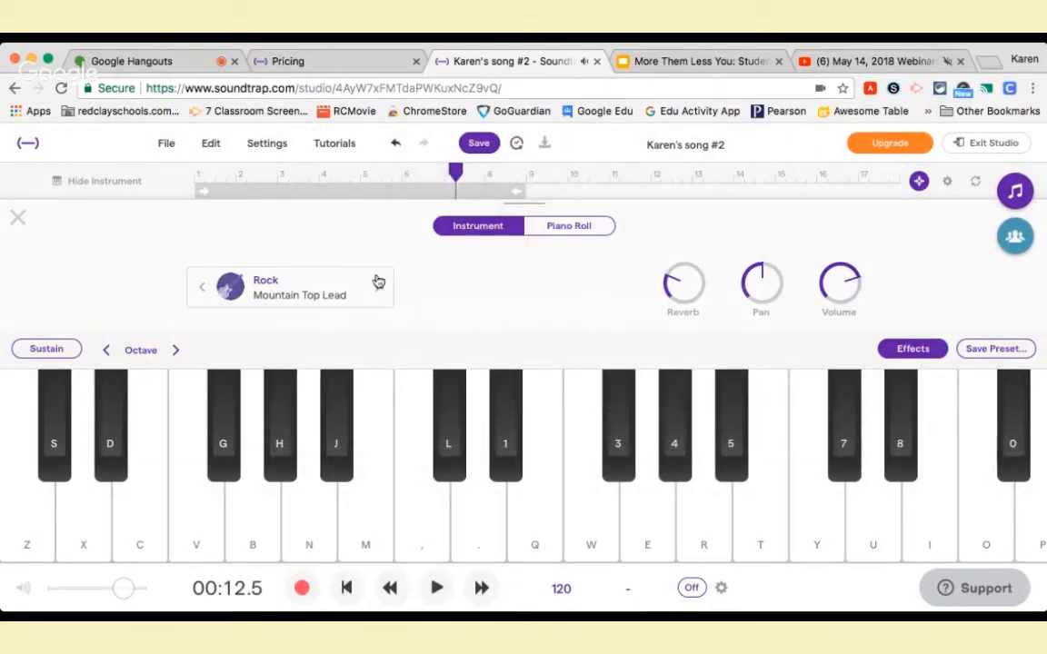
left_click(18, 217)
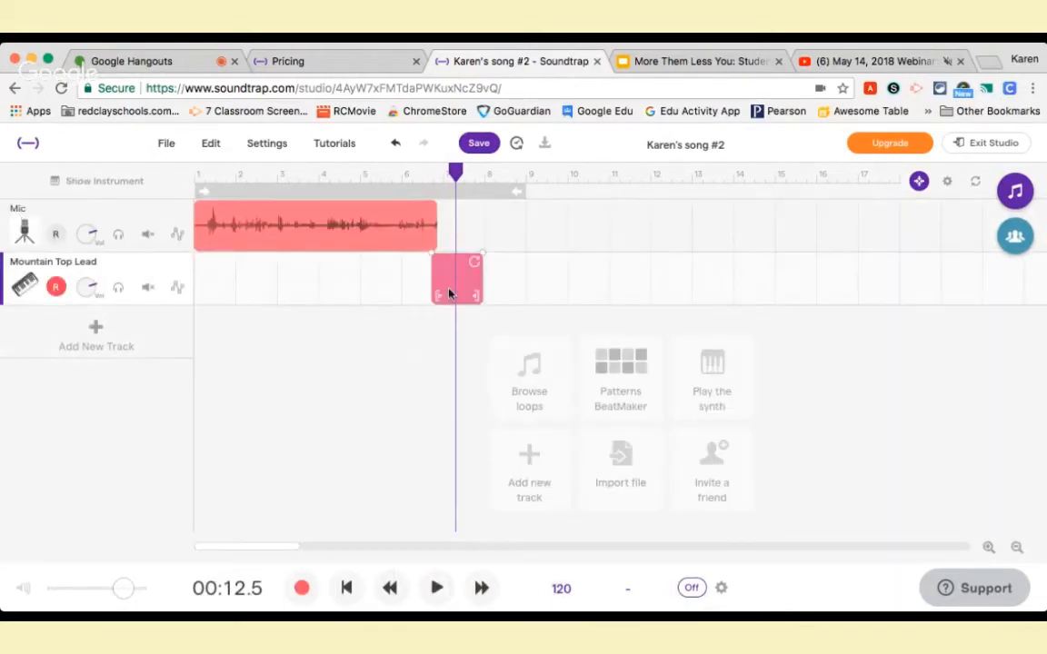
left_click_drag(451, 290, 211, 297)
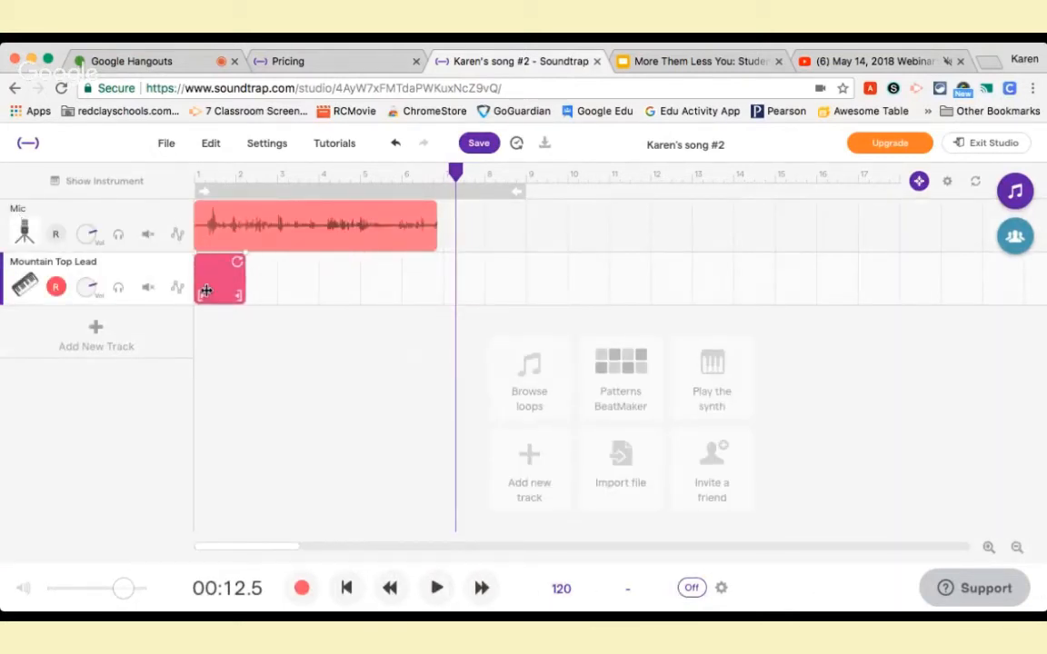
Duplicate the voice clip on the Mic track by copy and paste, and place the copy directly after the original.
mouse_move(310, 235)
left_mouse_down()
mouse_move(561, 262)
mouse_move(318, 246)
left_mouse_up()
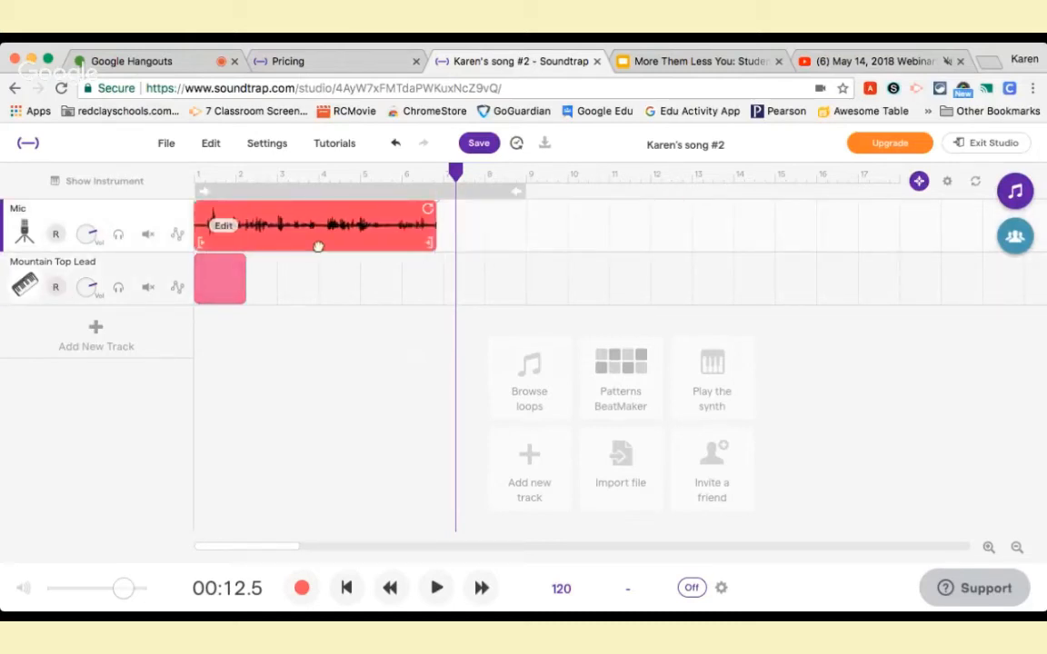
right_click(378, 233)
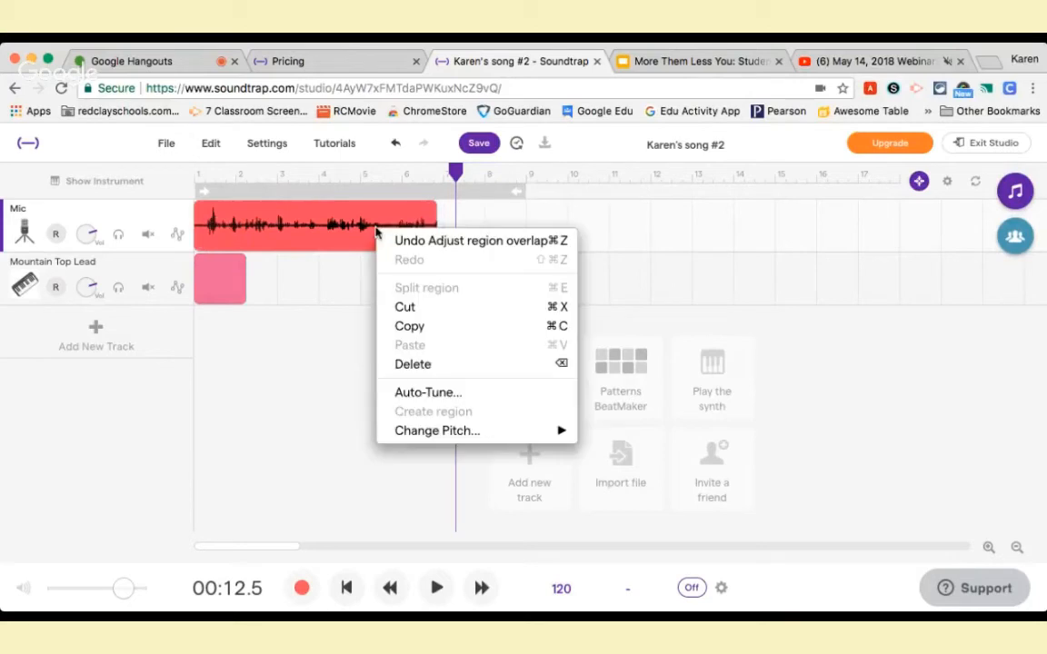
left_click(397, 327)
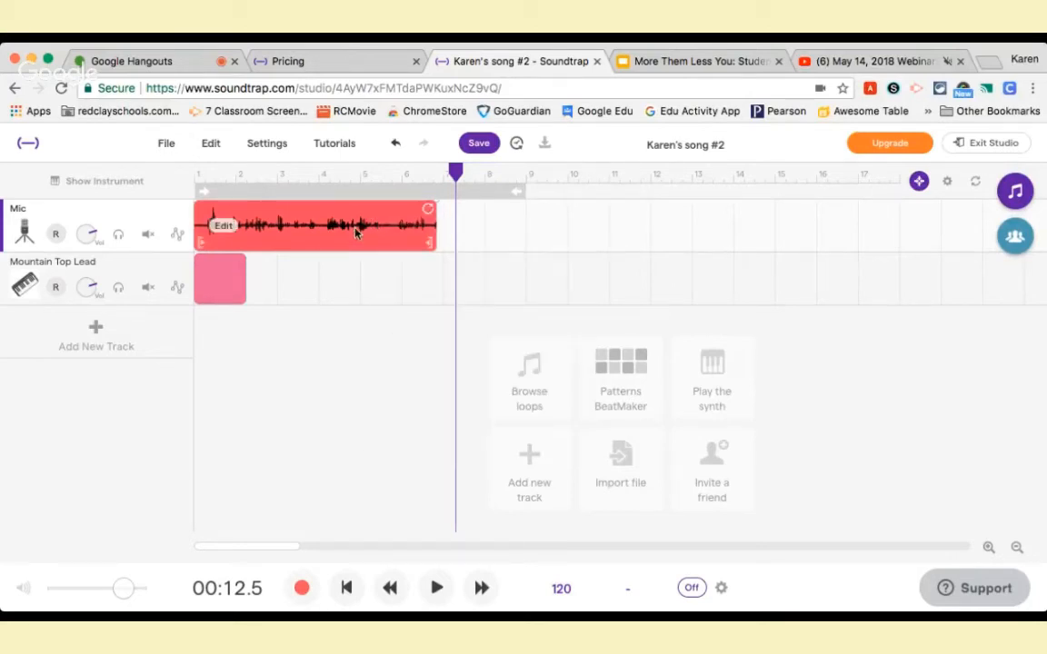
right_click(477, 239)
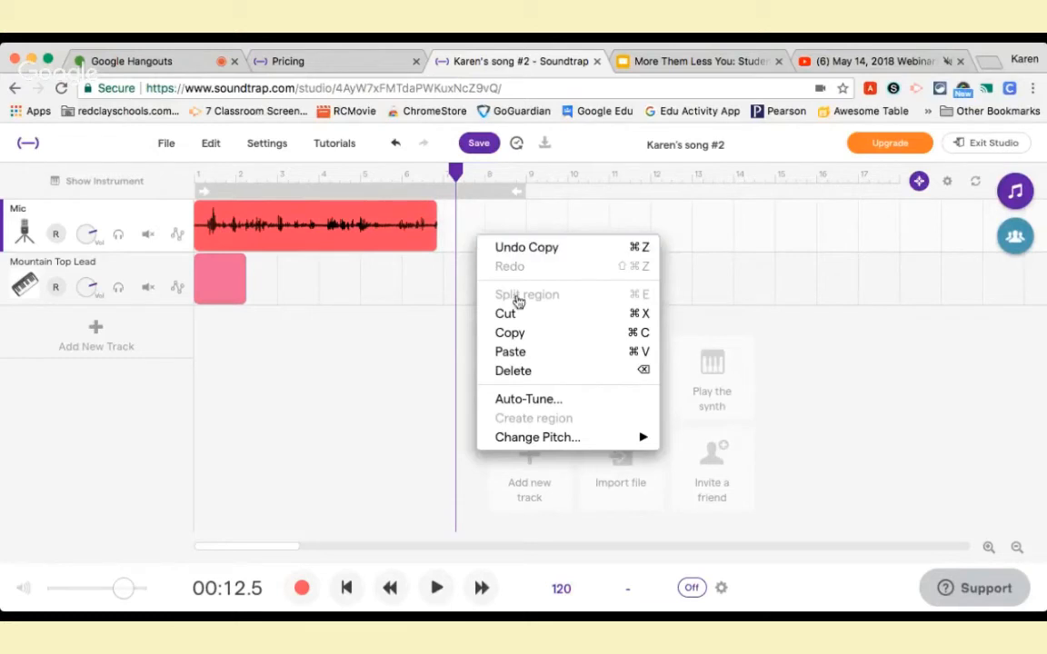
left_click(512, 352)
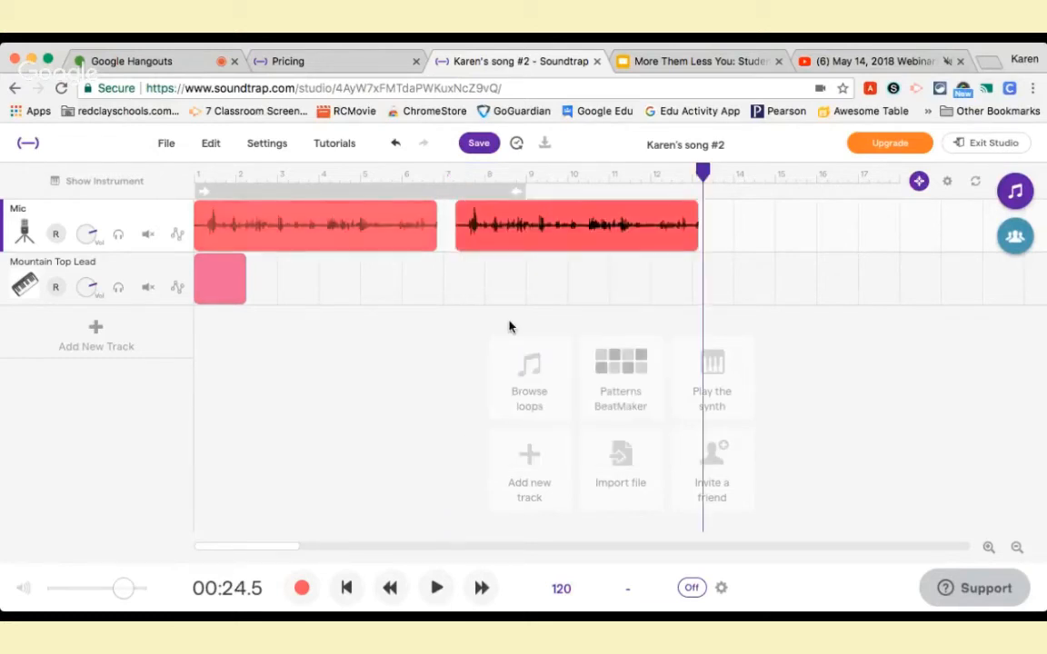
left_click_drag(519, 245, 498, 245)
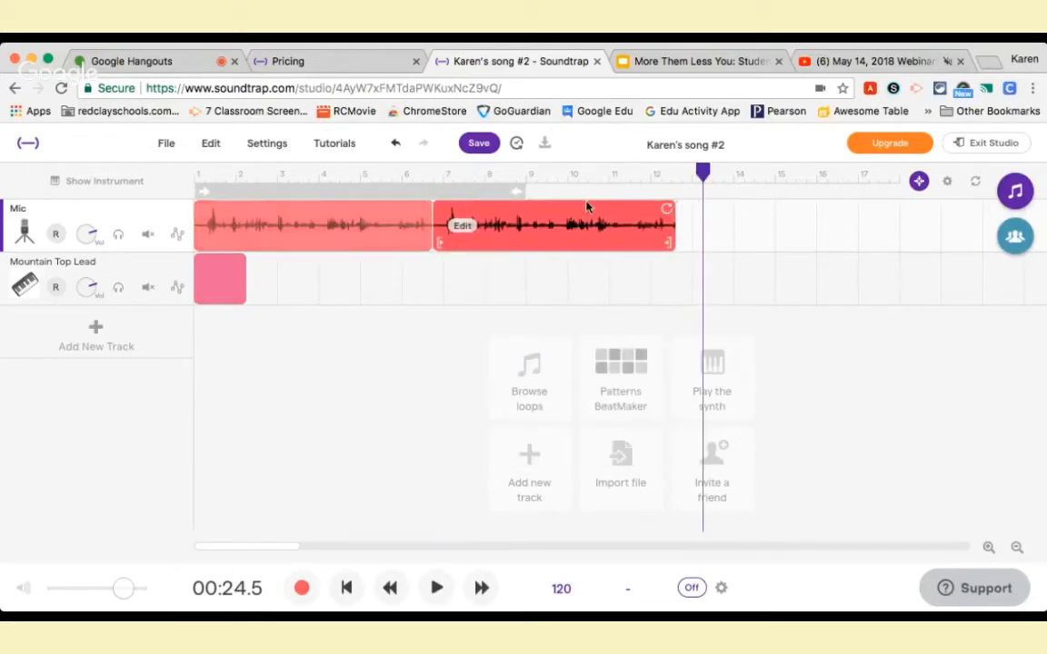
Trim the end of the second Mic clip back to bar 9.
left_click(773, 249)
left_click(318, 243)
left_click_drag(670, 241, 522, 243)
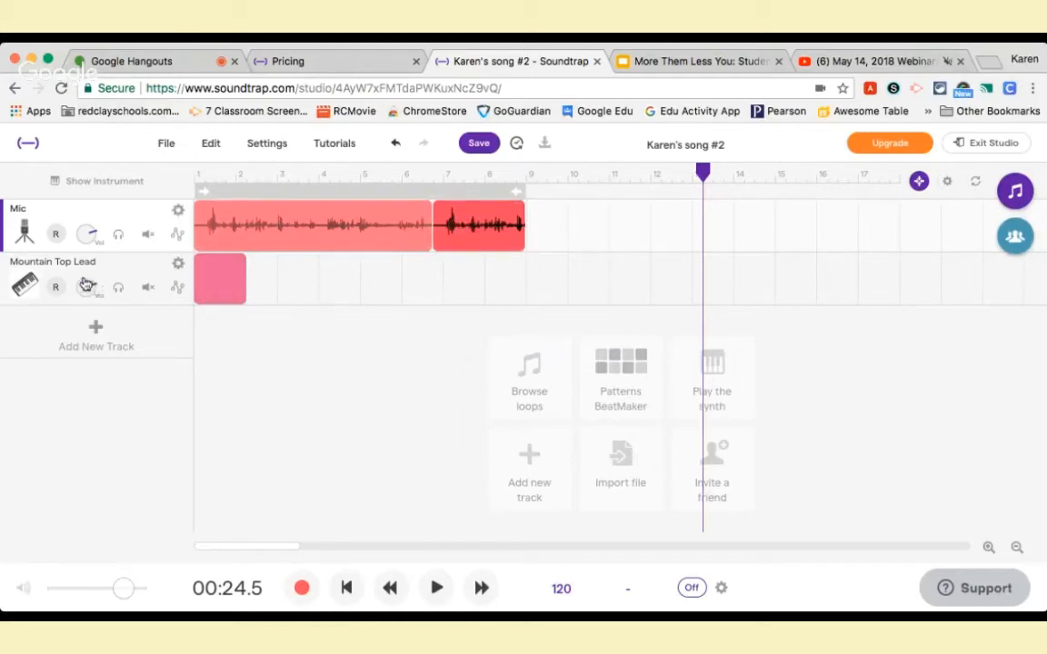
Lower the volume of the Mountain Top Lead and Mic tracks and mute the Mountain Top Lead track.
left_click_drag(94, 290, 37, 341)
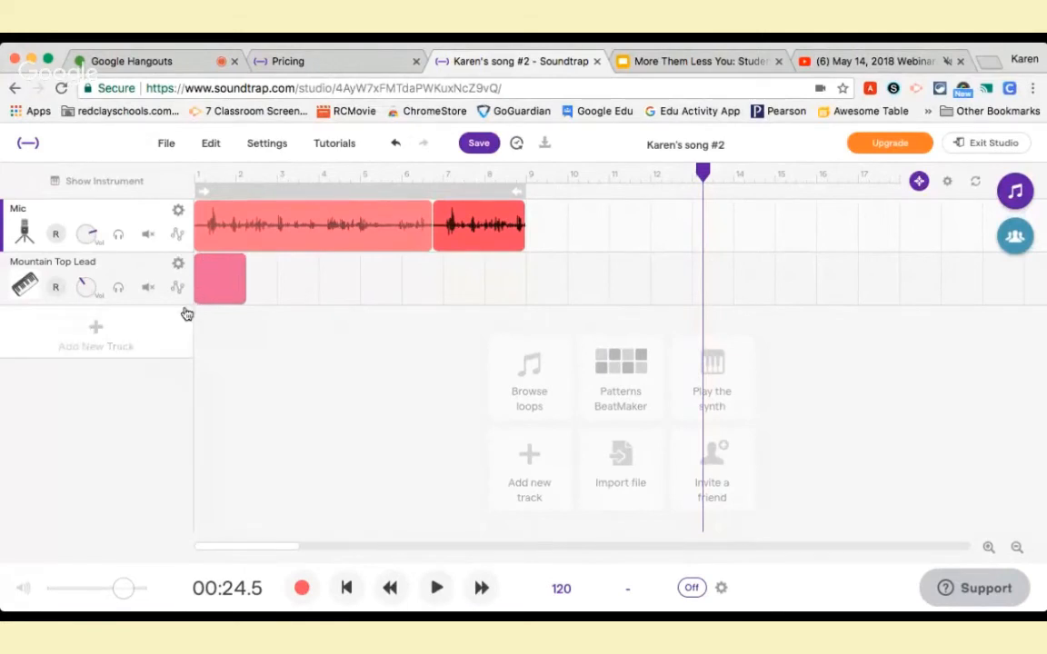
left_click(148, 285)
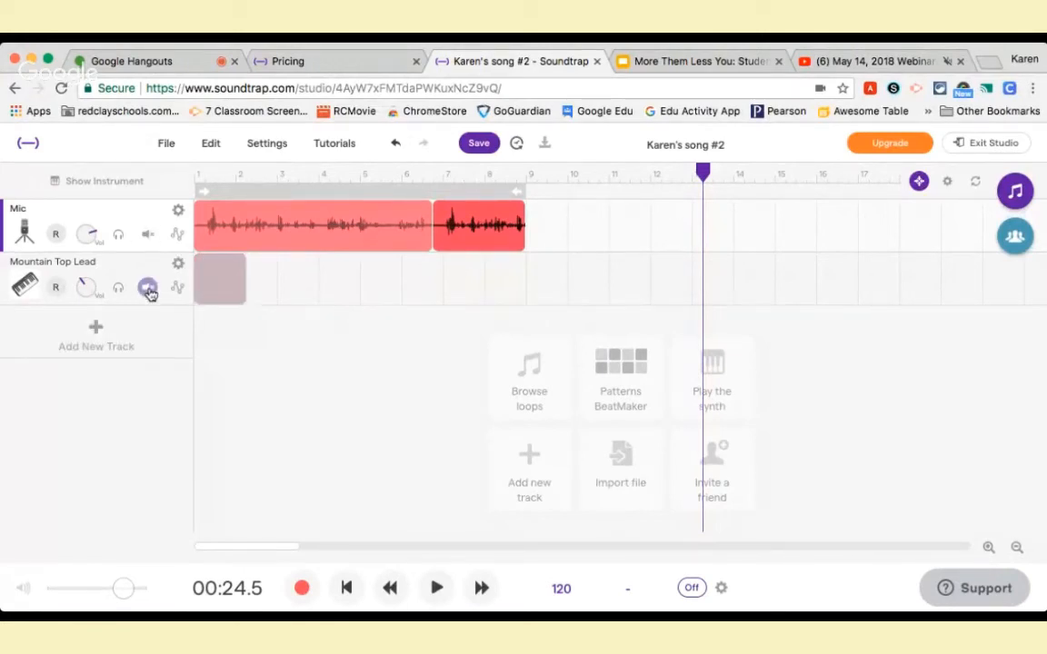
right_click(208, 218)
Play back about the first 4 seconds of the project and return the playhead to near the beginning.
left_click(693, 168)
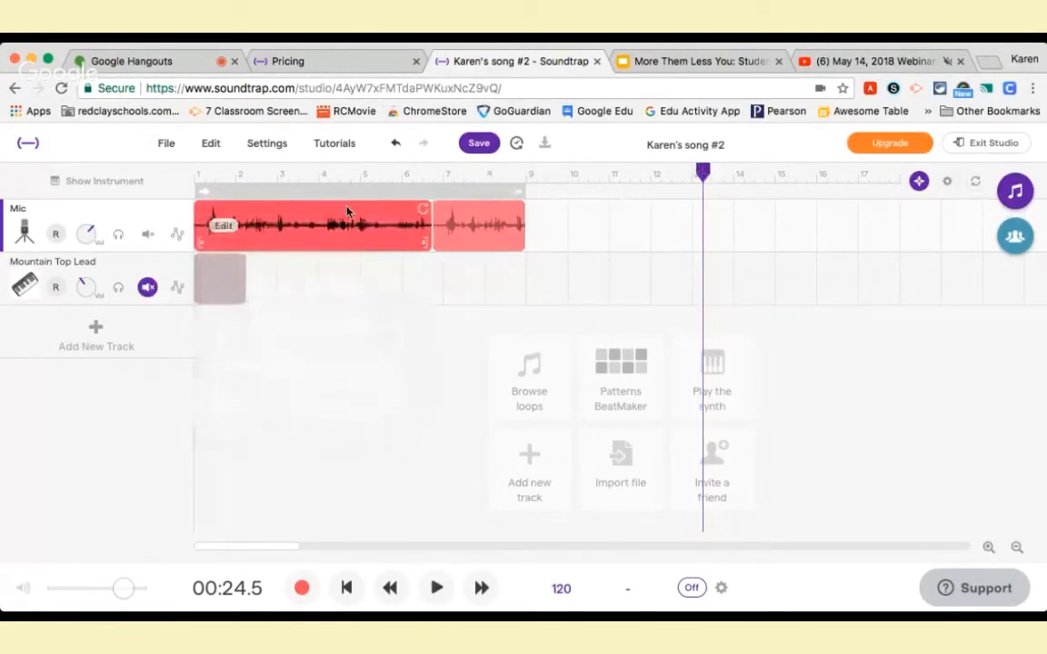
left_click_drag(706, 186, 193, 218)
key("space")
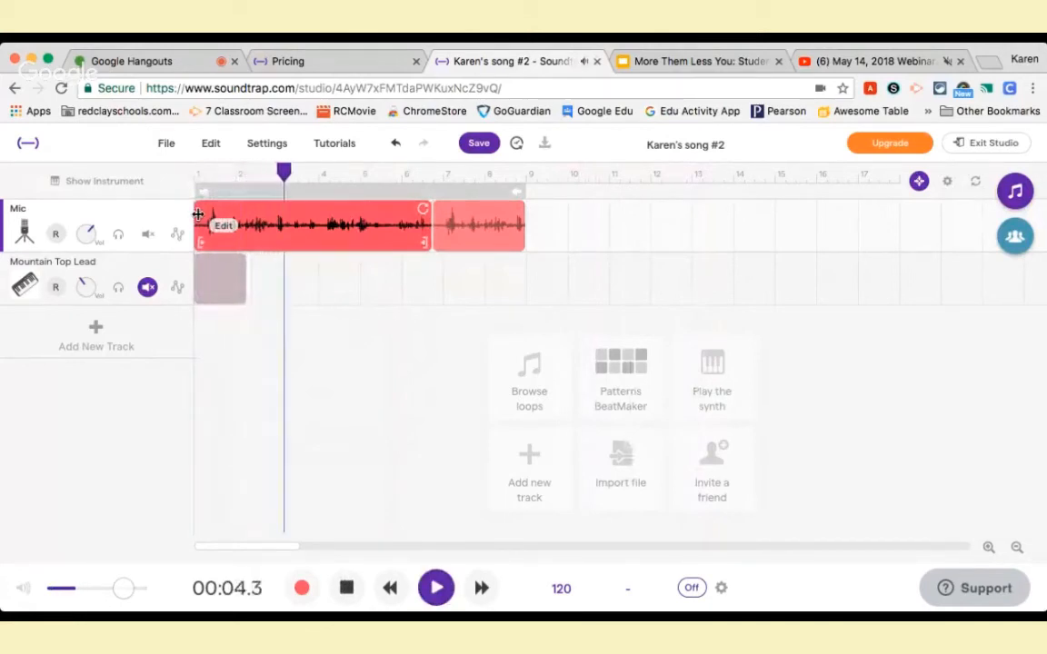
key("space")
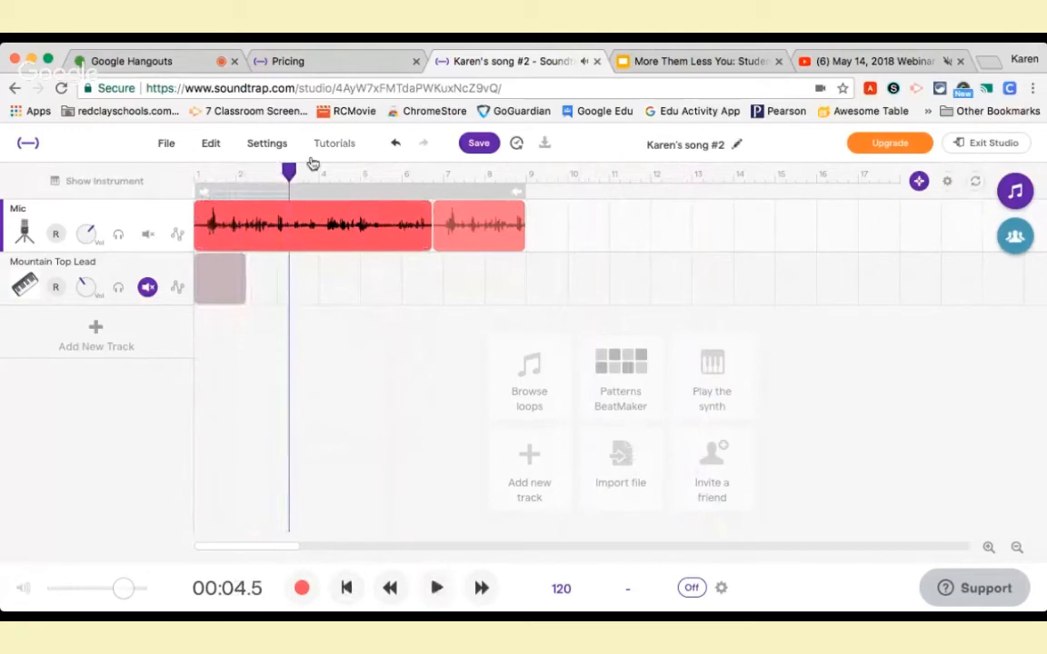
left_click_drag(289, 172, 204, 172)
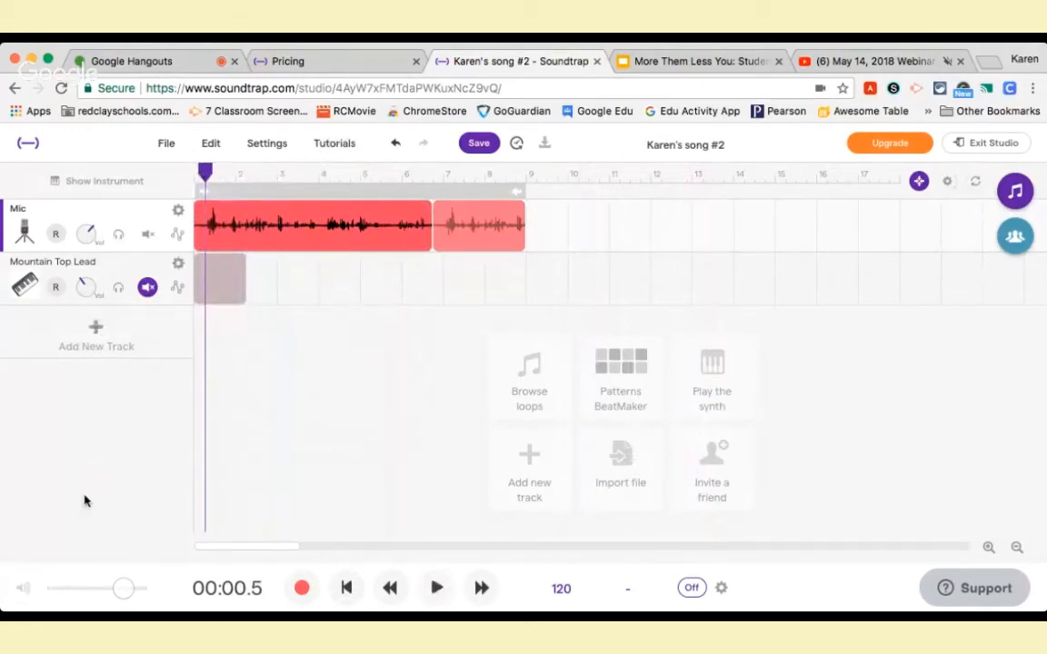
Save the project and try to export it to an mp3 file.
mouse_move(449, 241)
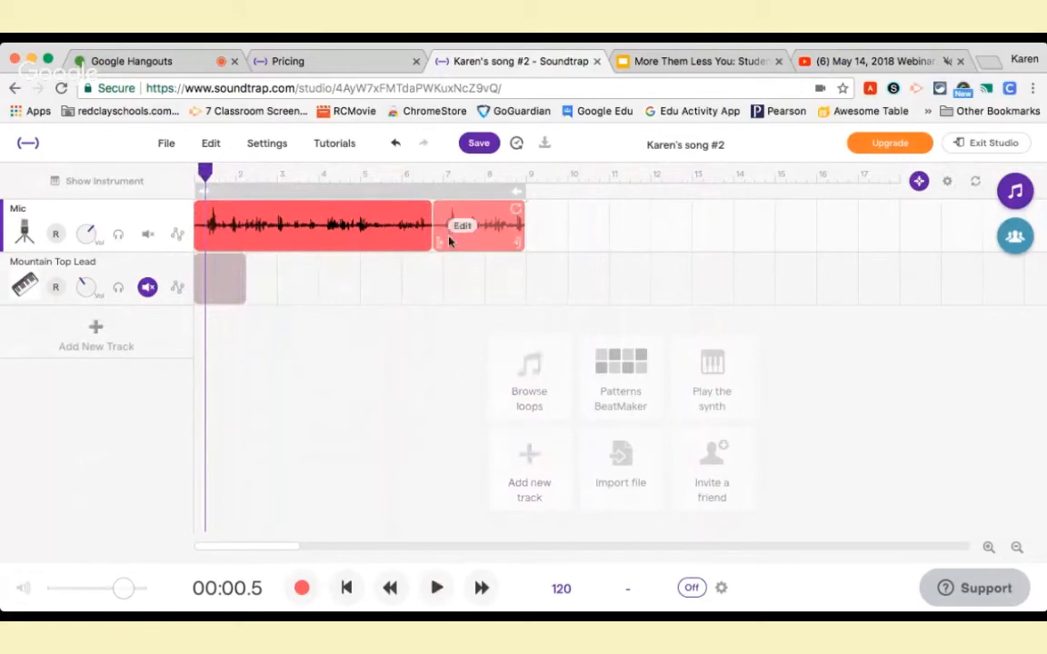
left_click(479, 145)
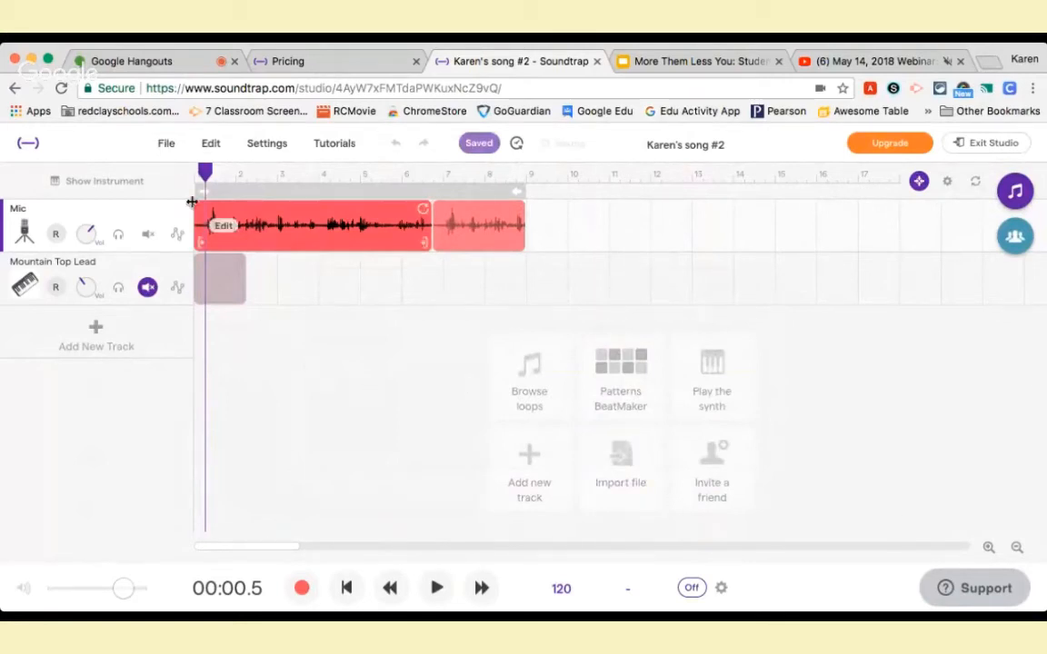
left_click(167, 144)
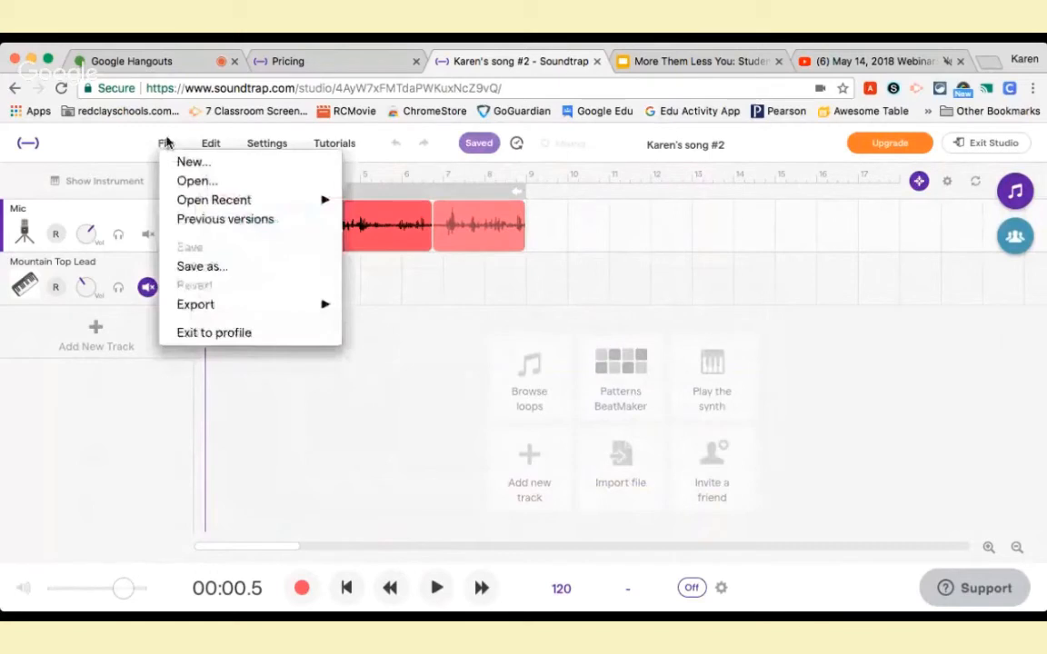
left_click(299, 431)
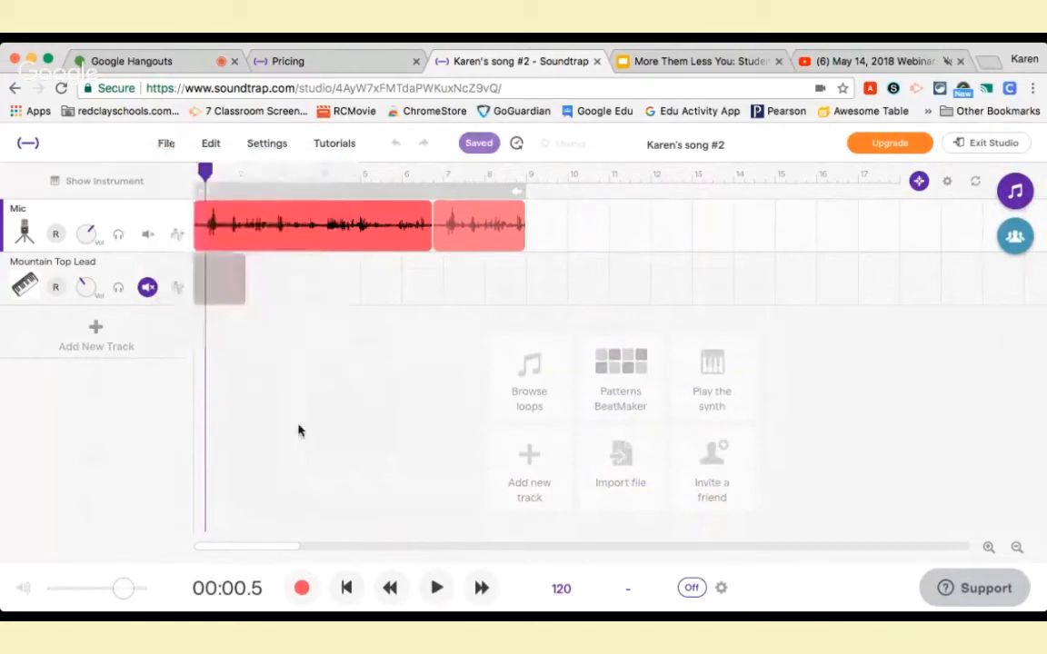
left_click(169, 145)
mouse_move(215, 304)
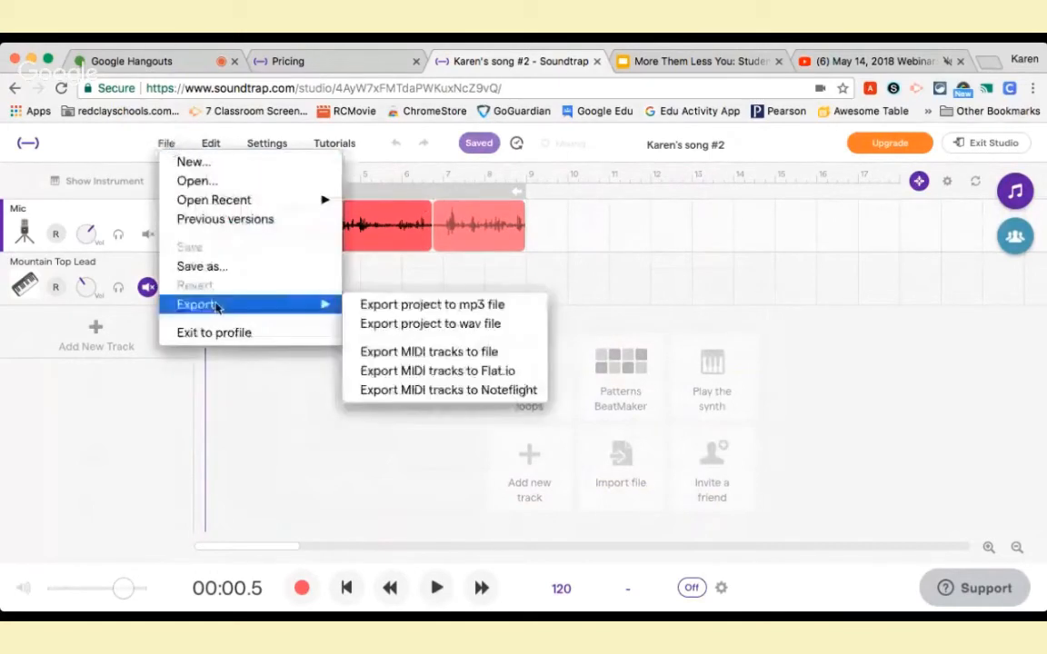
left_click(397, 310)
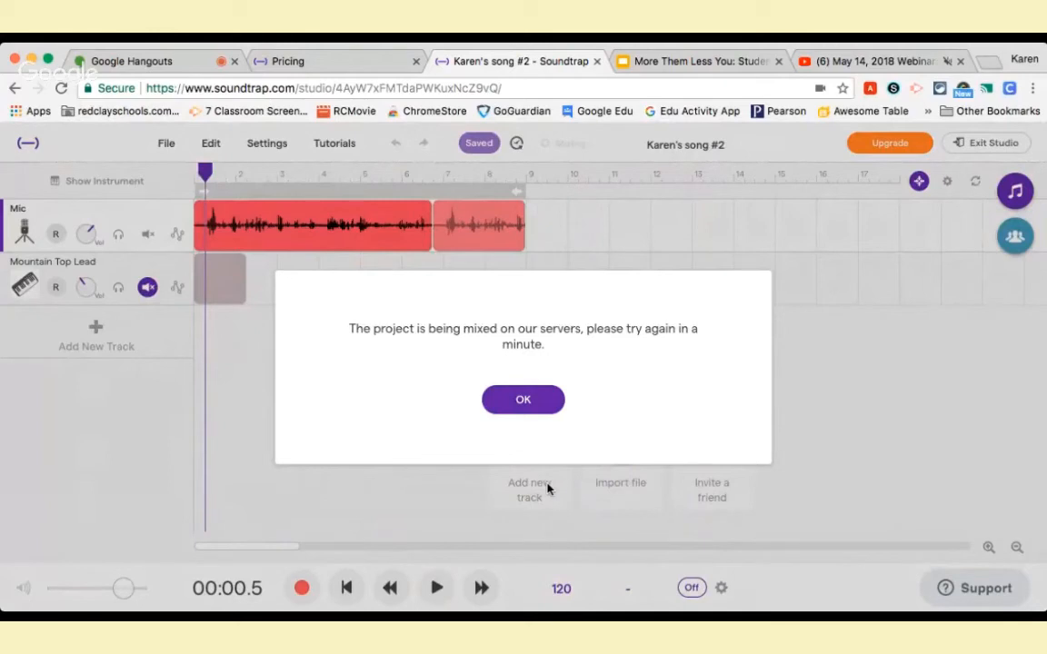
left_click(521, 402)
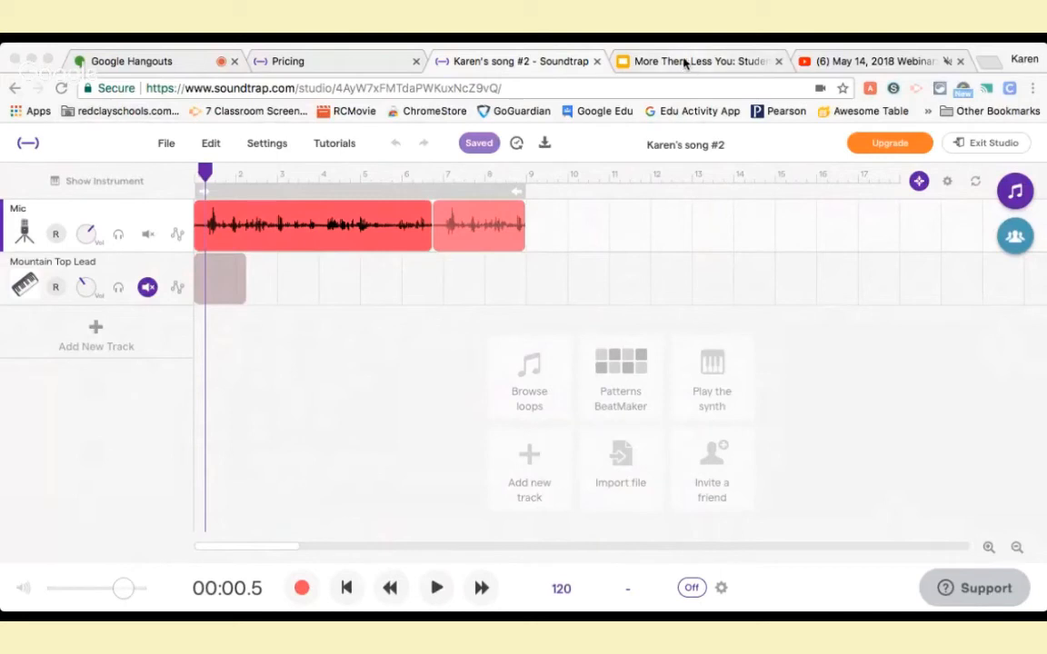
Switch to the Google Slides presentation "More Them Less You: Student Centered Learning".
left_click(686, 64)
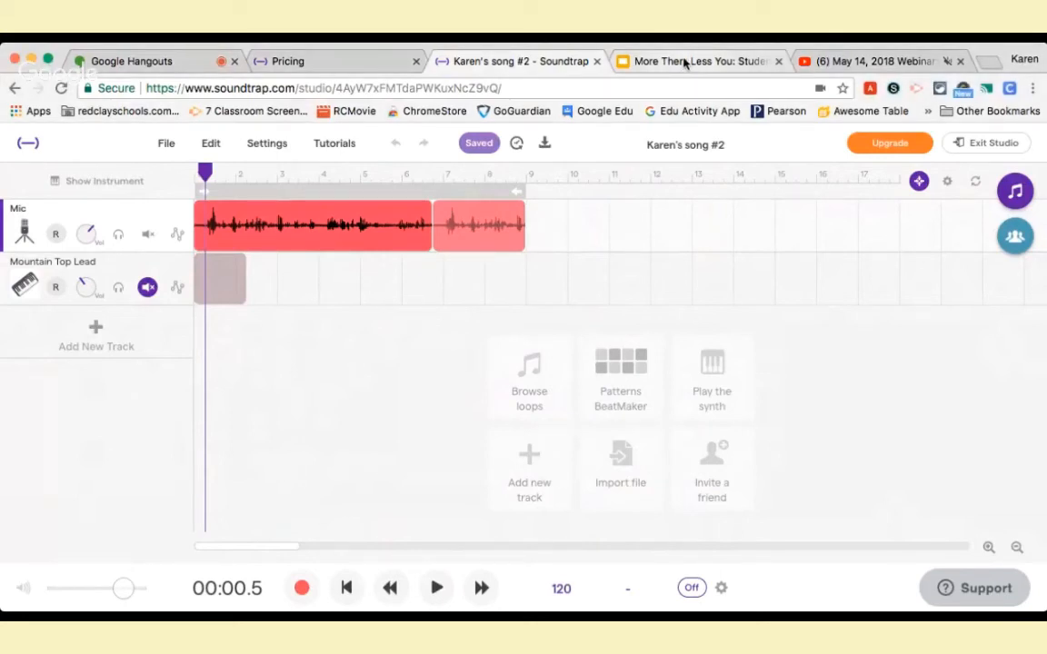
left_click(685, 62)
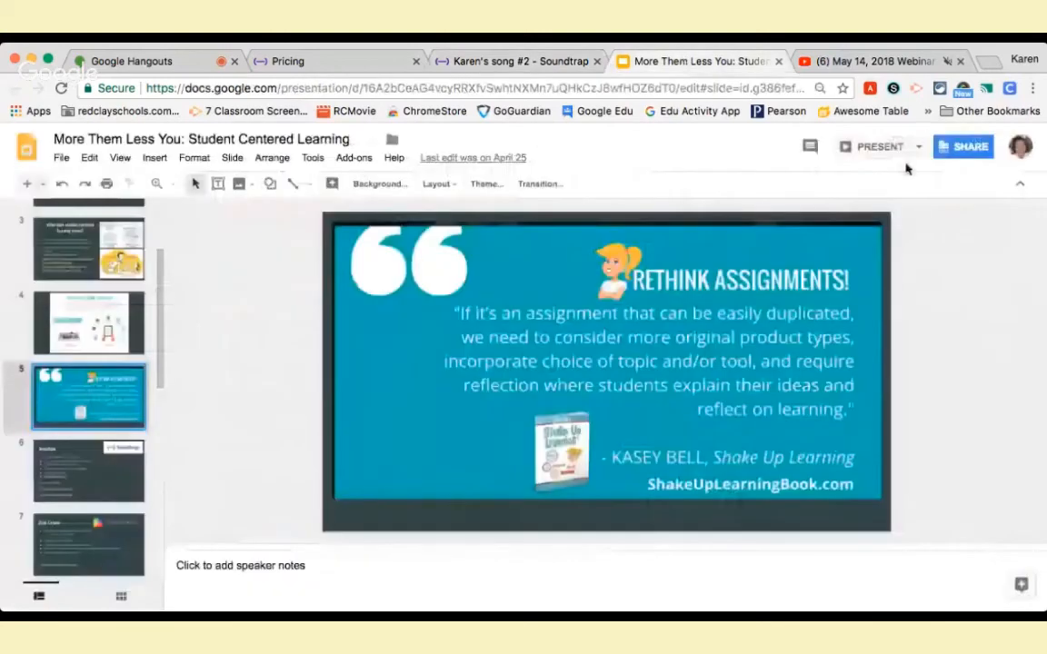
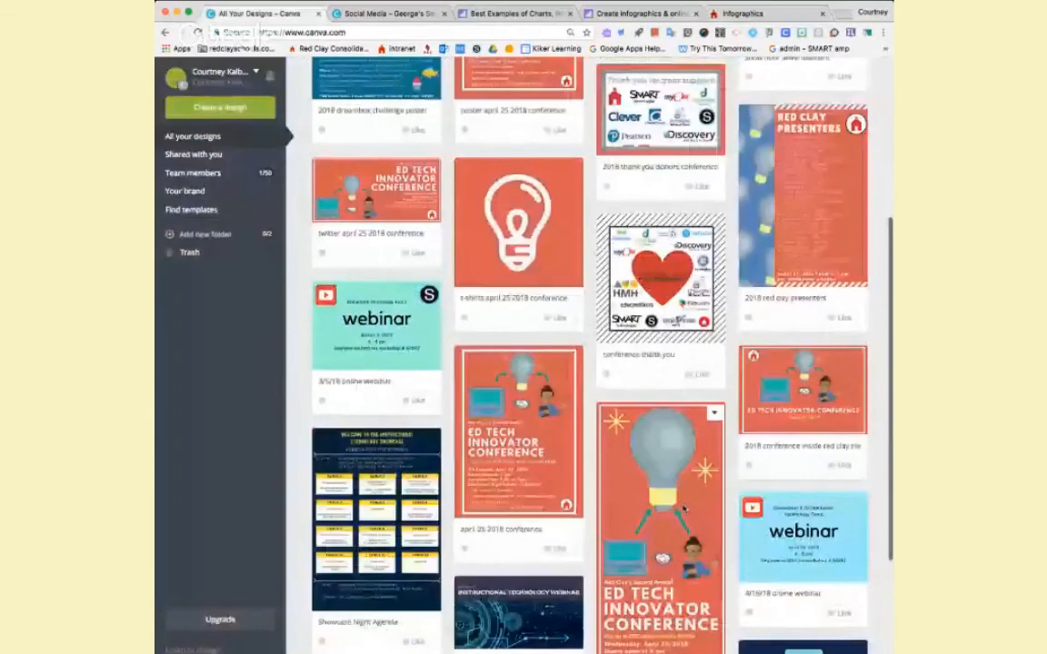
Show all of Canva's design types, view the George's Secret Key MEME design, and close it to return to the list.
scroll(684, 509, "up", 5)
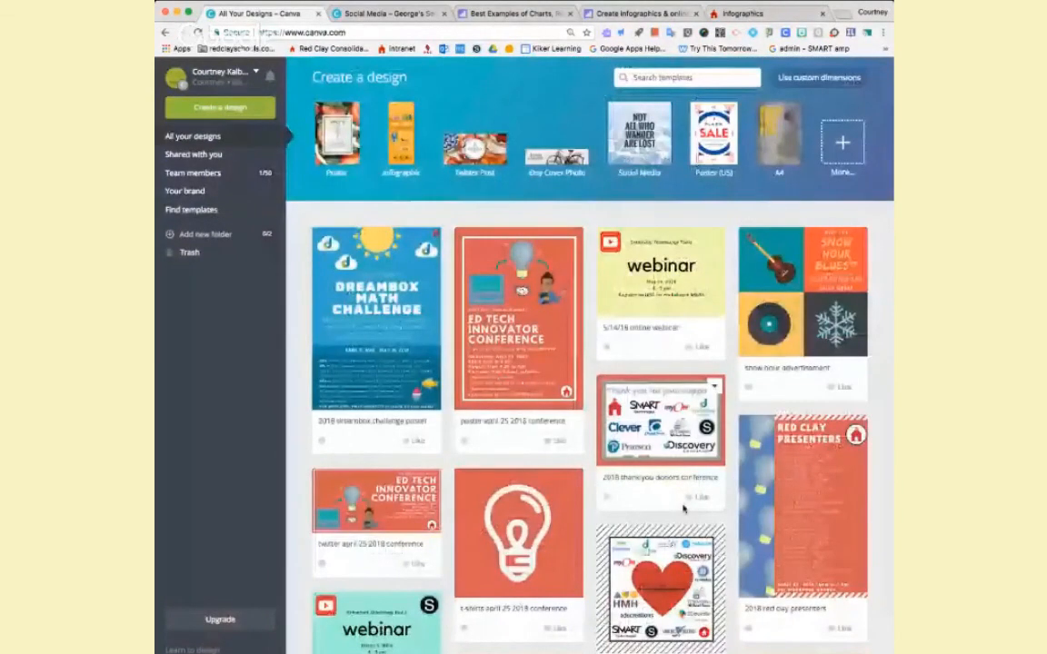
left_click(843, 142)
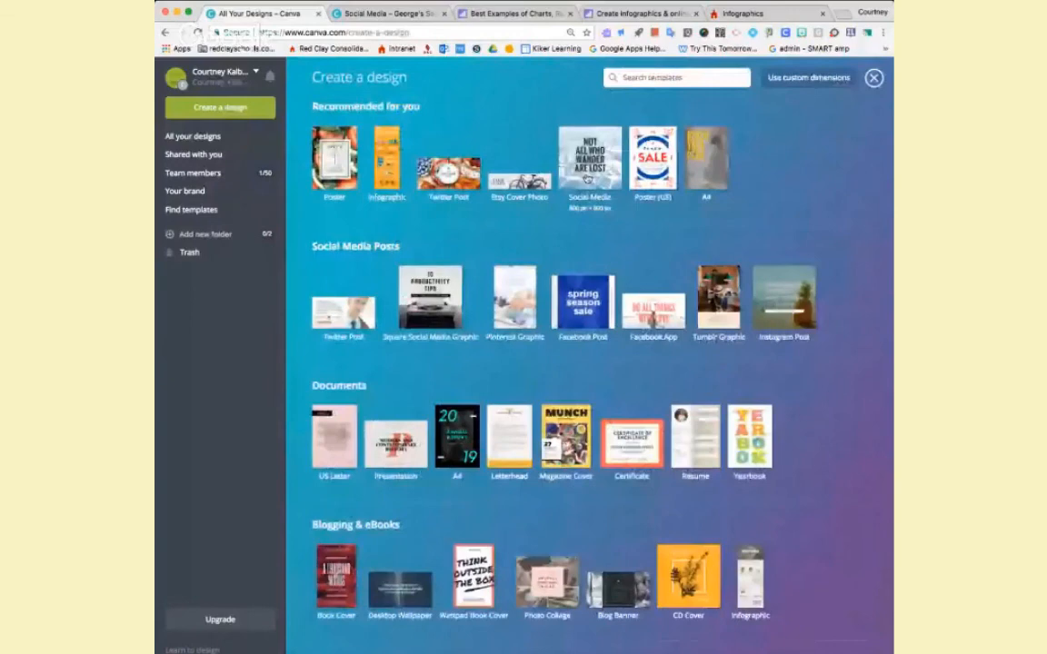
left_click(395, 14)
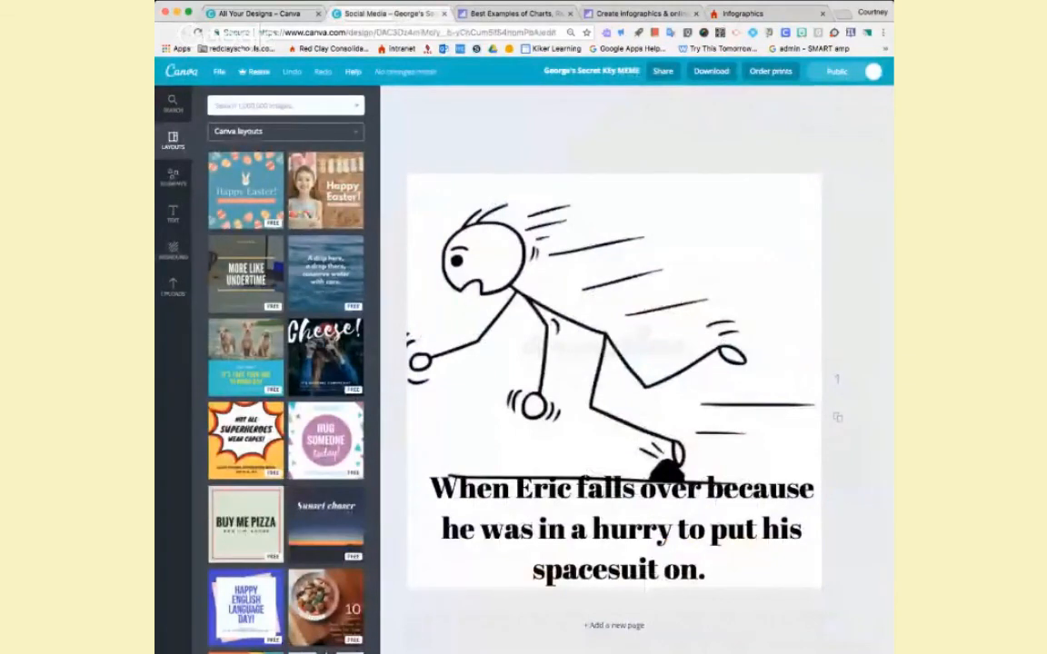
left_click(443, 12)
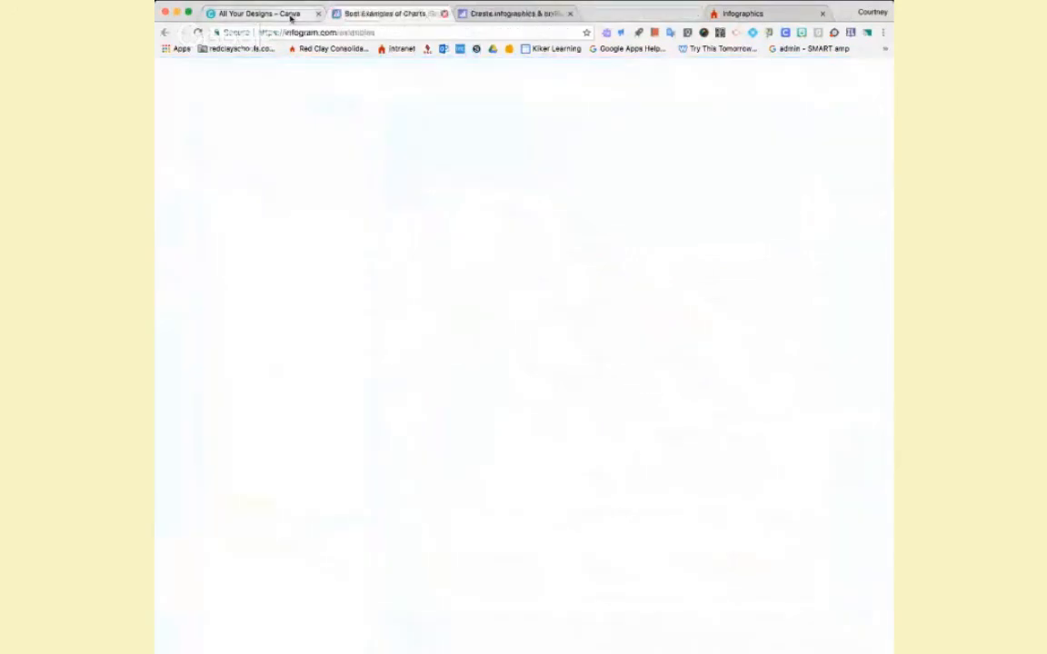
left_click(291, 15)
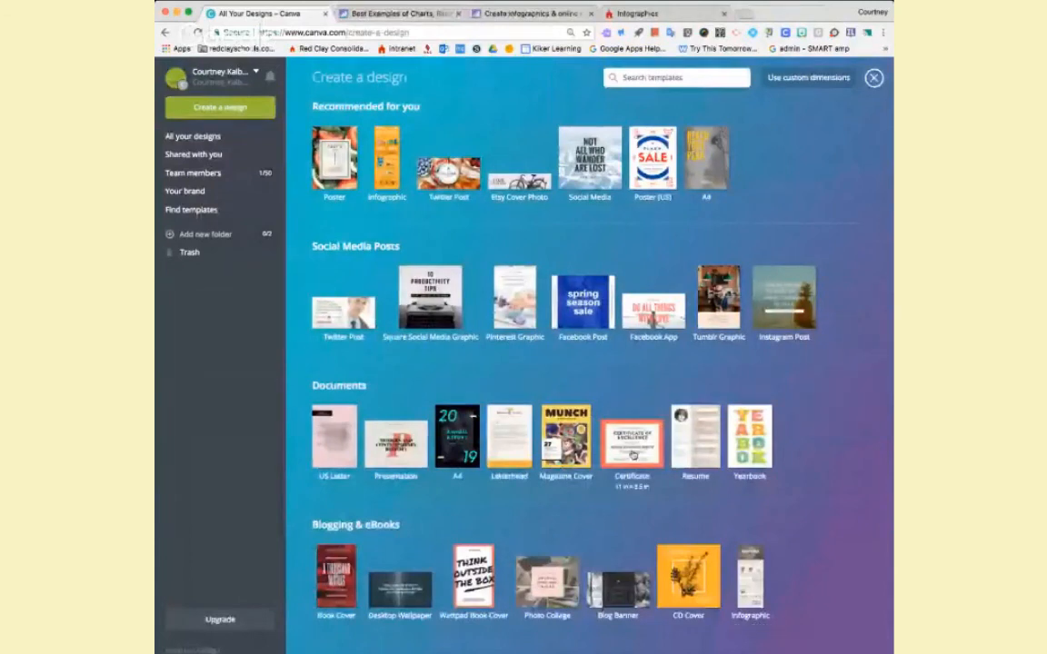
Search the design templates for "school" and create a new blank Infographic design.
left_click(666, 78)
type("sc")
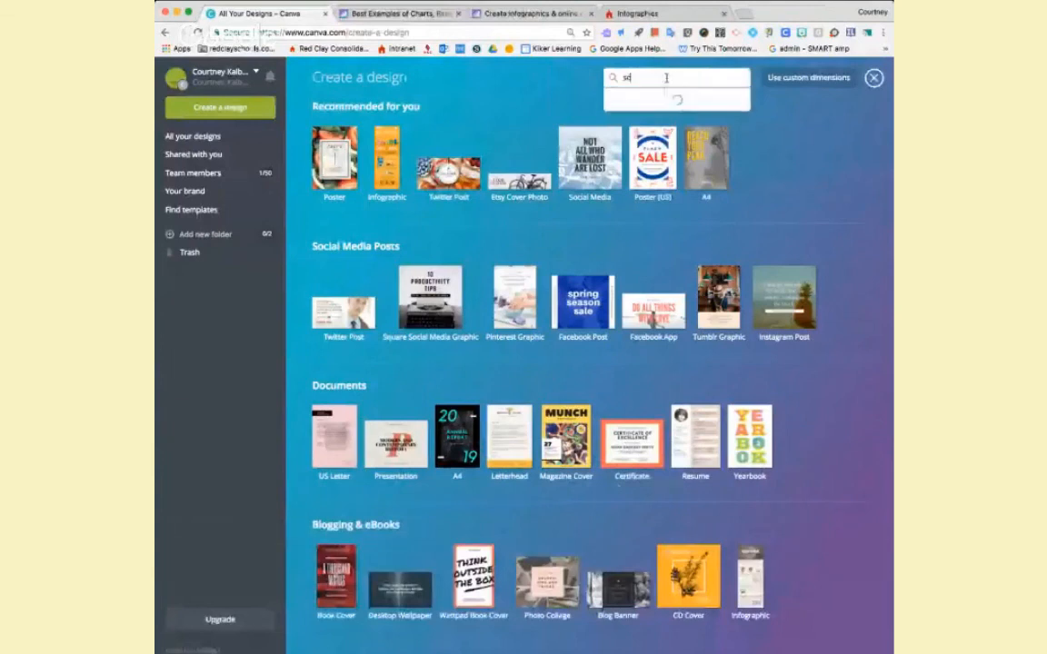
type("hool")
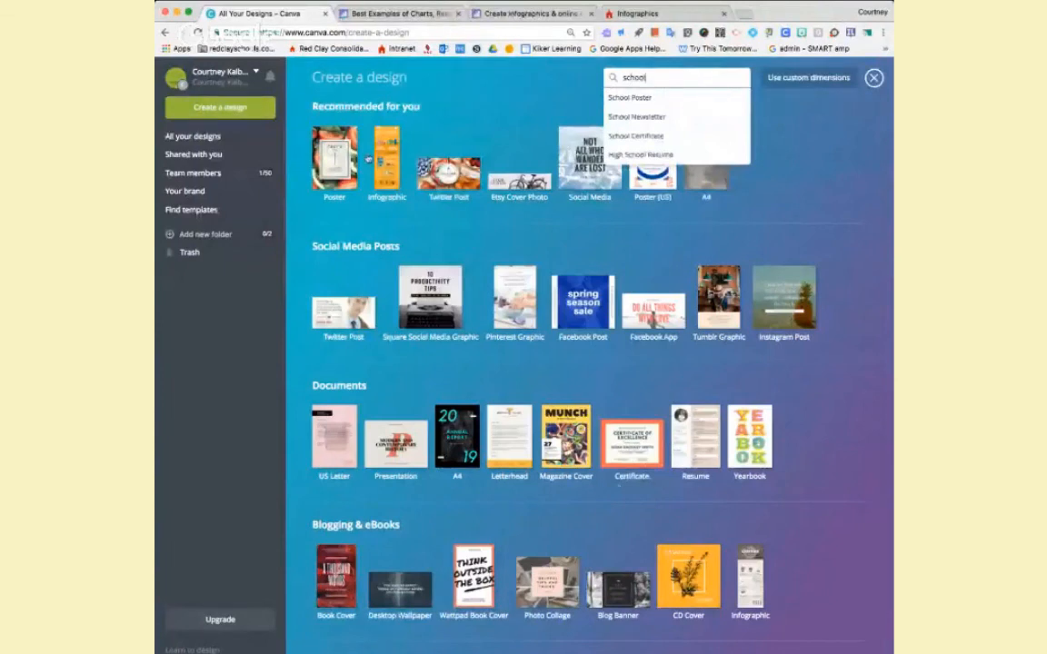
left_click(389, 149)
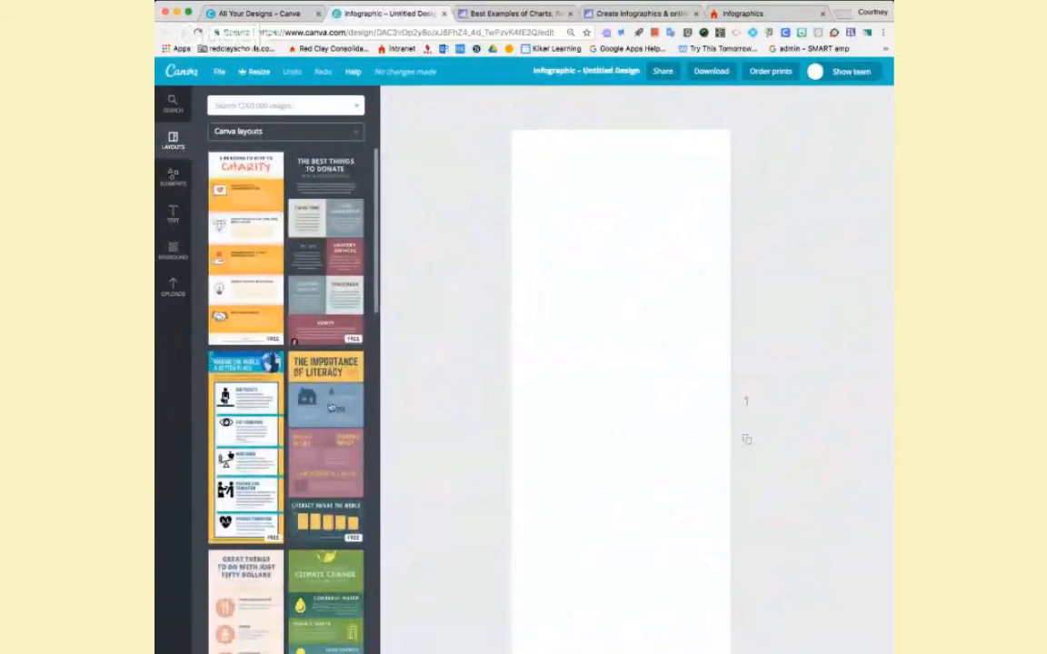
Browse the Canva infographic layouts and apply the "Making the World a Better Place" layout to the blank page.
scroll(330, 407, "down", 5)
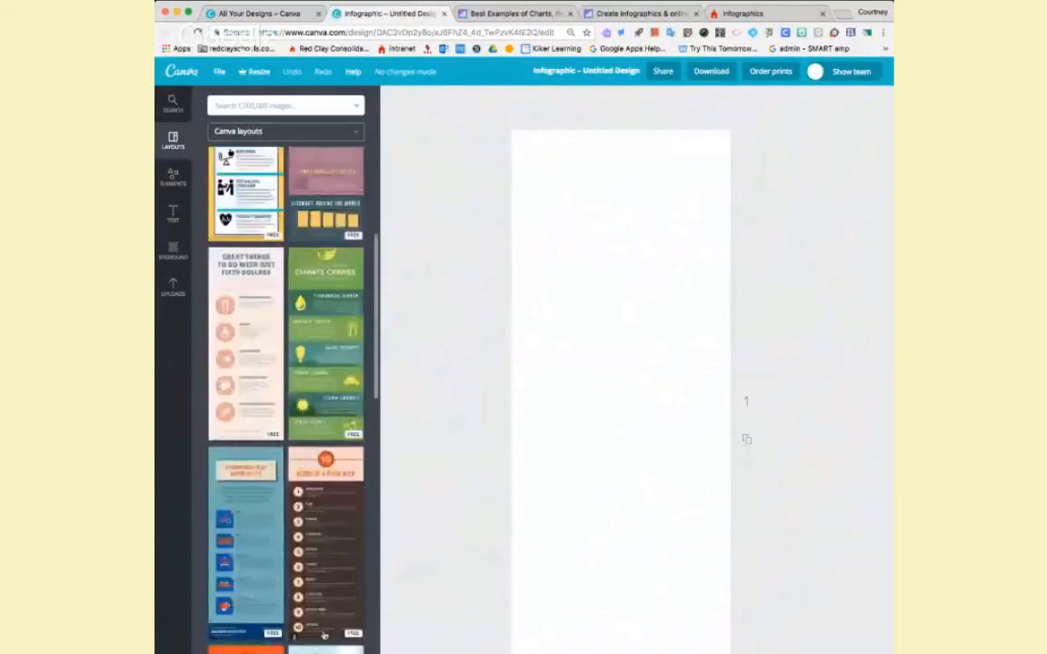
scroll(324, 635, "down", 8)
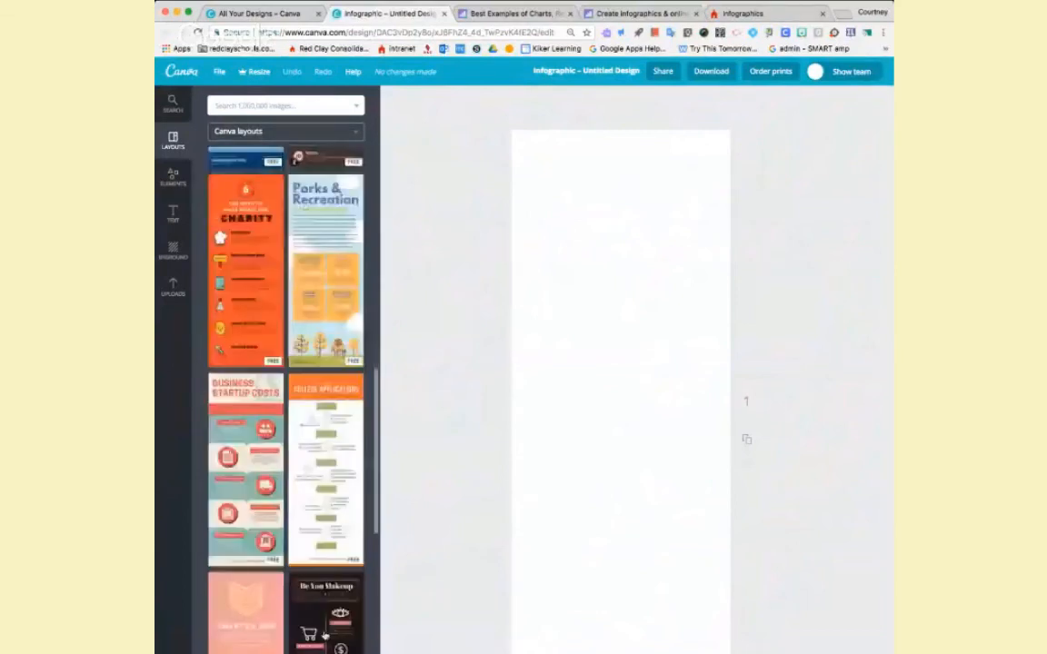
scroll(324, 636, "down", 8)
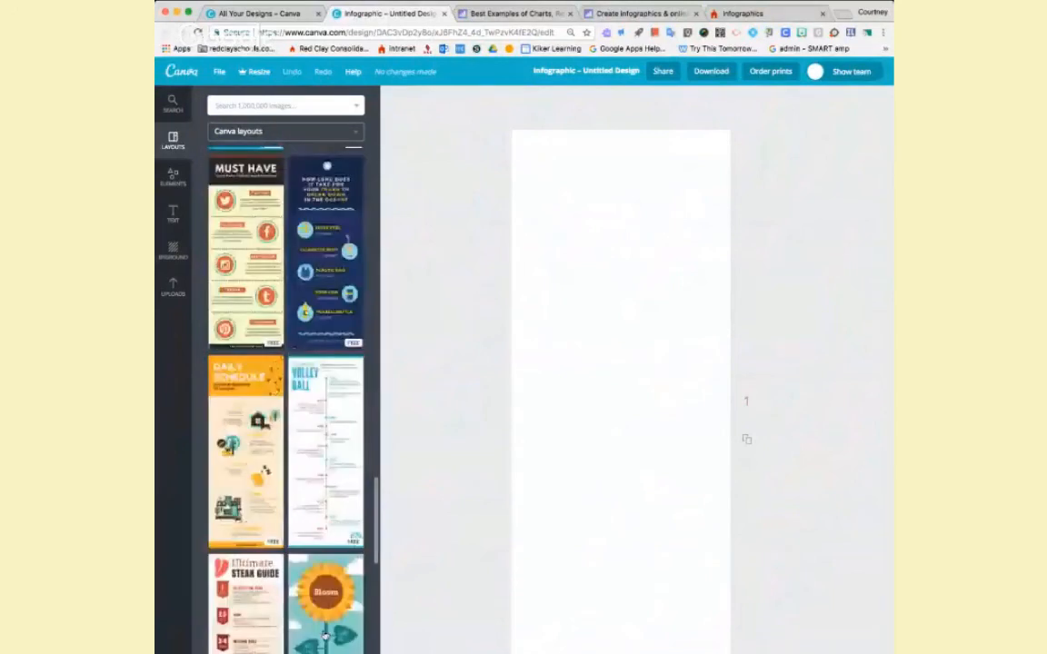
scroll(324, 635, "down", 8)
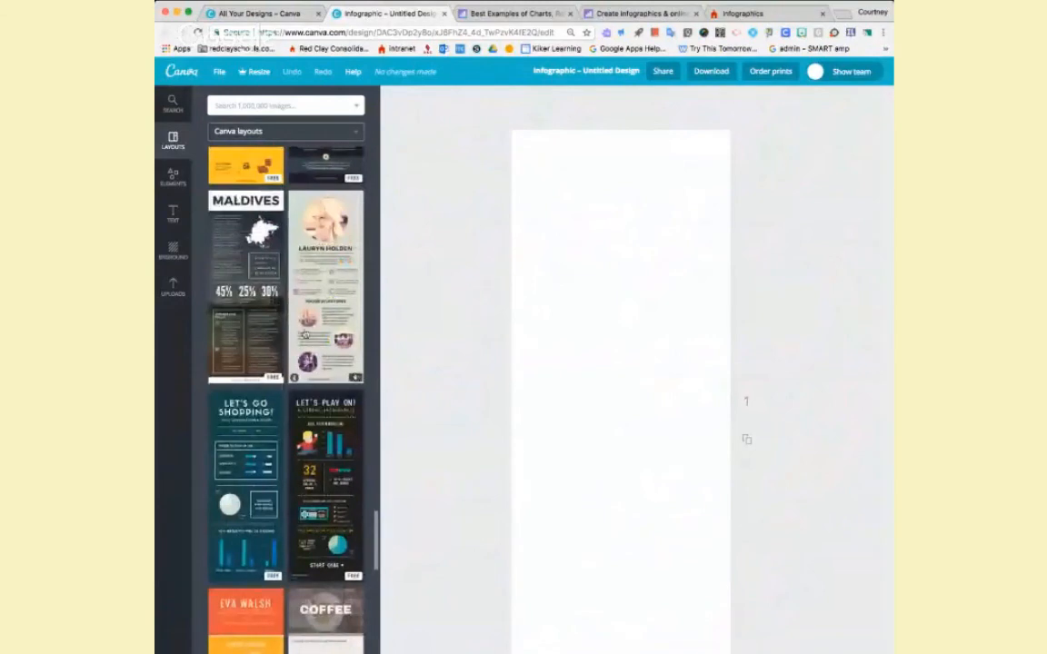
scroll(305, 336, "up", 5)
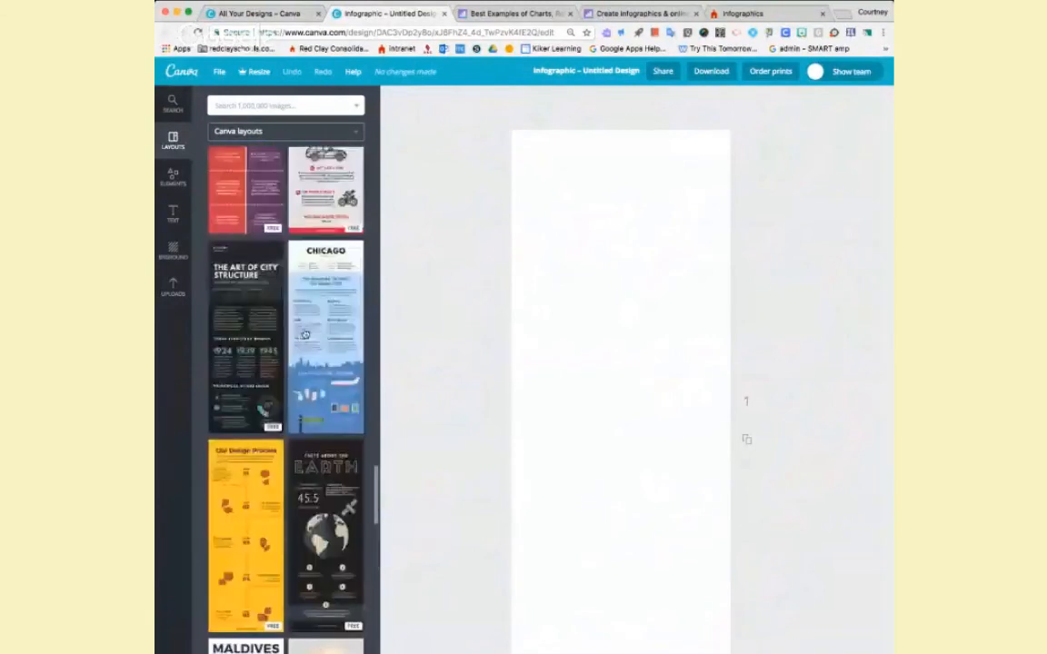
scroll(305, 335, "up", 10)
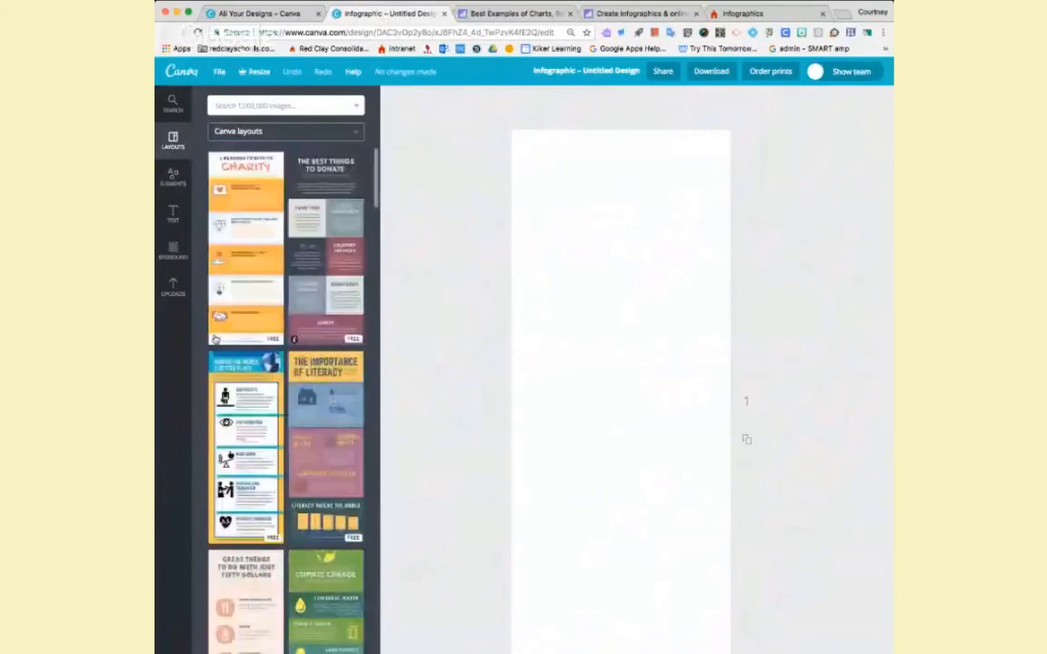
left_click(246, 435)
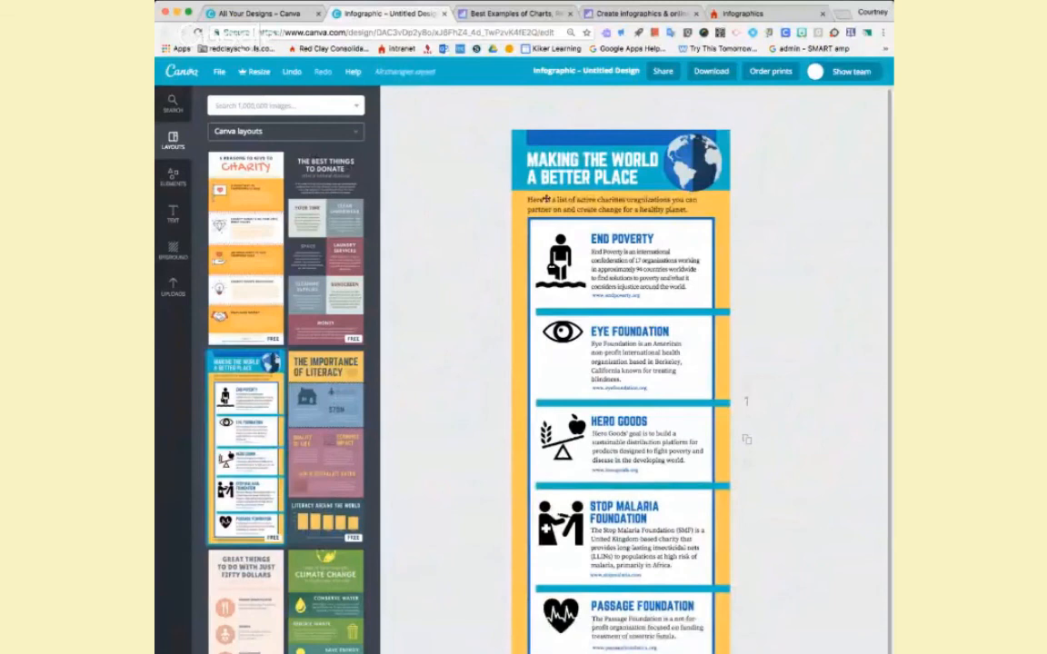
Search the image library for "tree" and place the tree with orange, yellow and green leaves over the Eye Foundation section's right side.
left_click(245, 107)
type("tree")
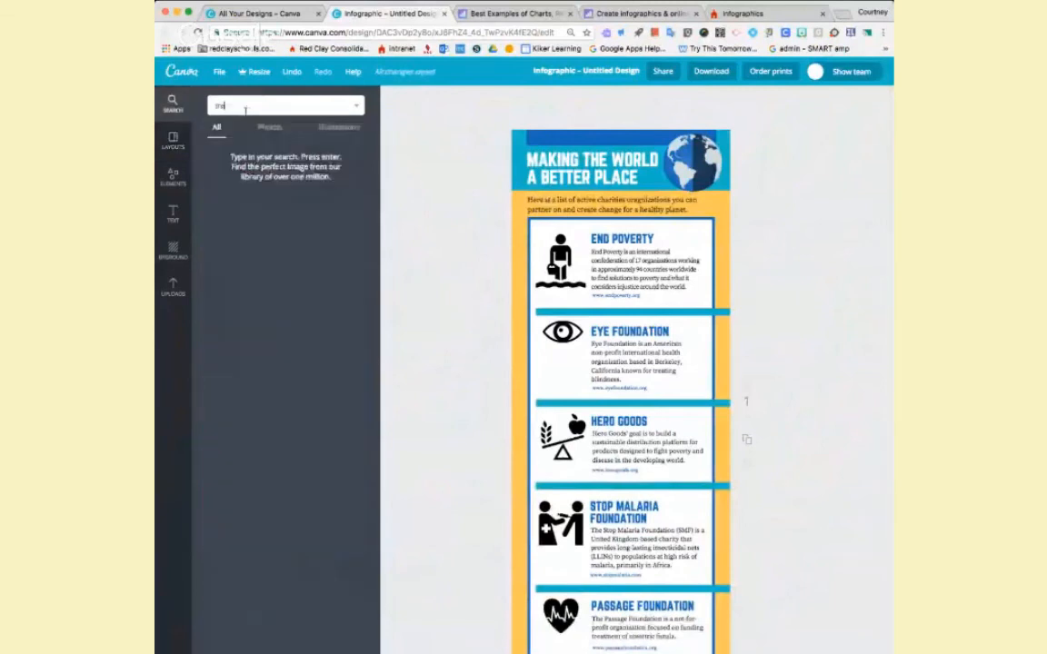
key("Return")
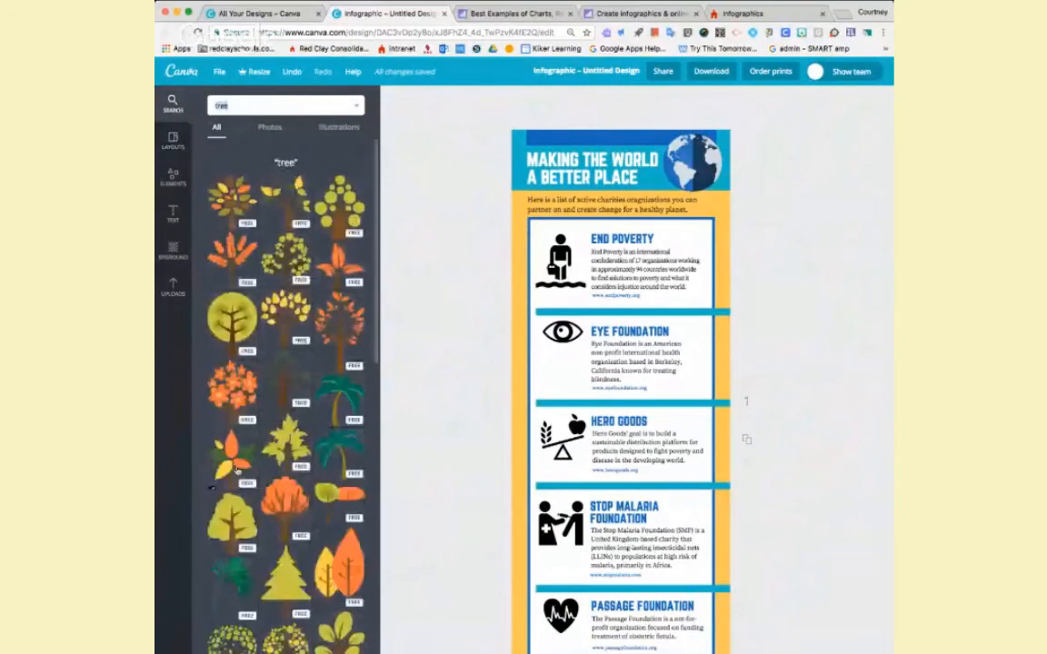
left_click_drag(237, 470, 706, 362)
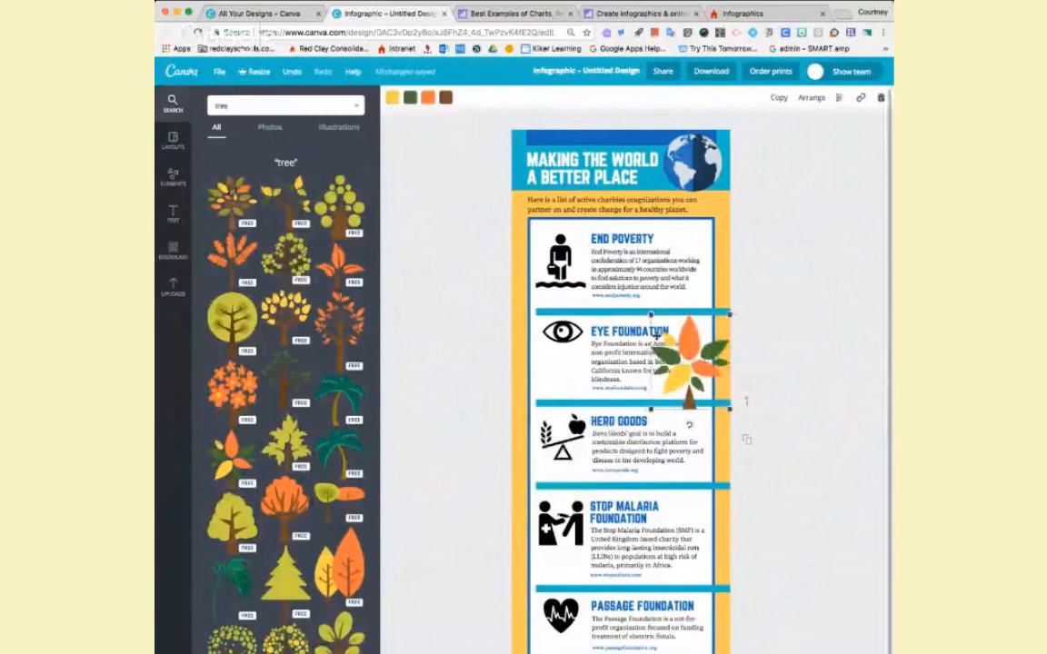
Add the black tree-and-book illustration from the tree results and move it down over the Hero Goods and Stop Malaria Foundation sections.
scroll(311, 576, "down", 5)
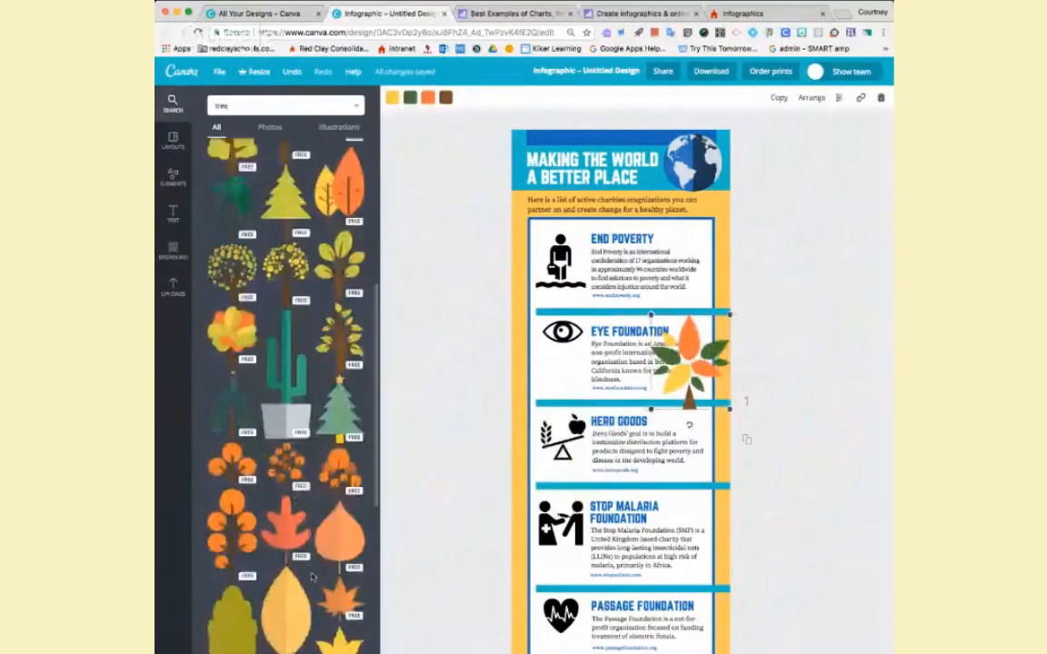
scroll(312, 576, "down", 5)
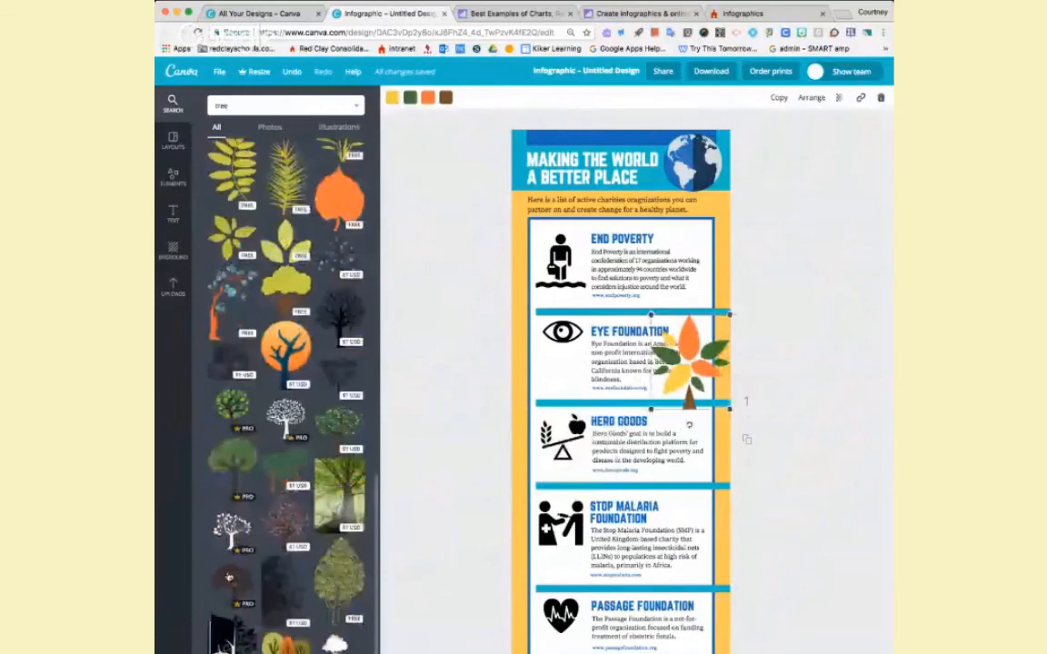
scroll(229, 578, "down", 2)
left_click(231, 483)
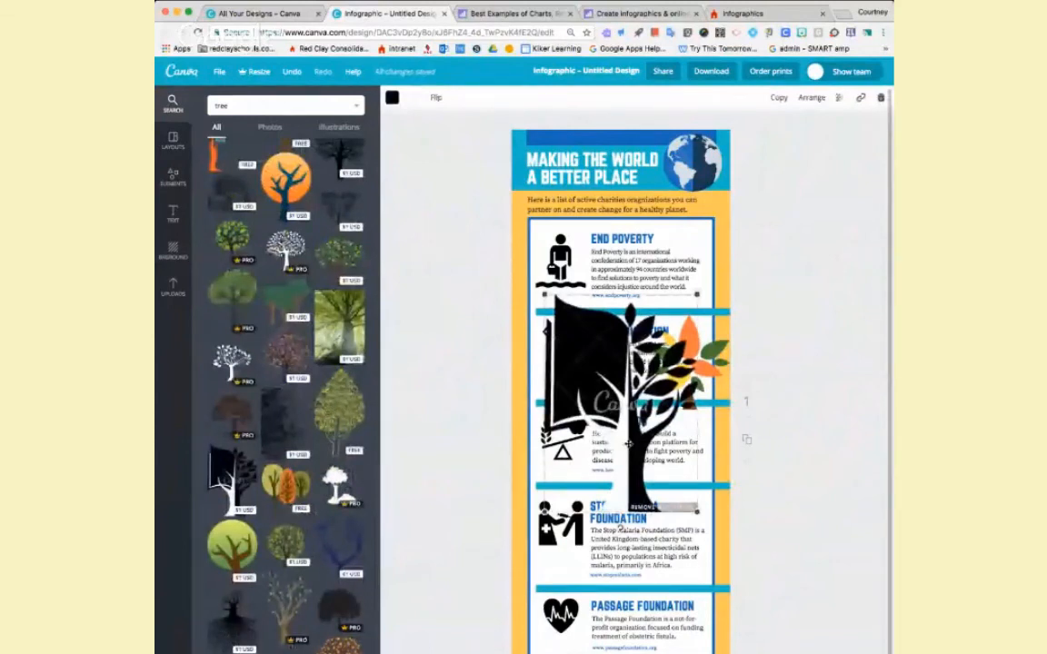
left_click_drag(629, 444, 608, 548)
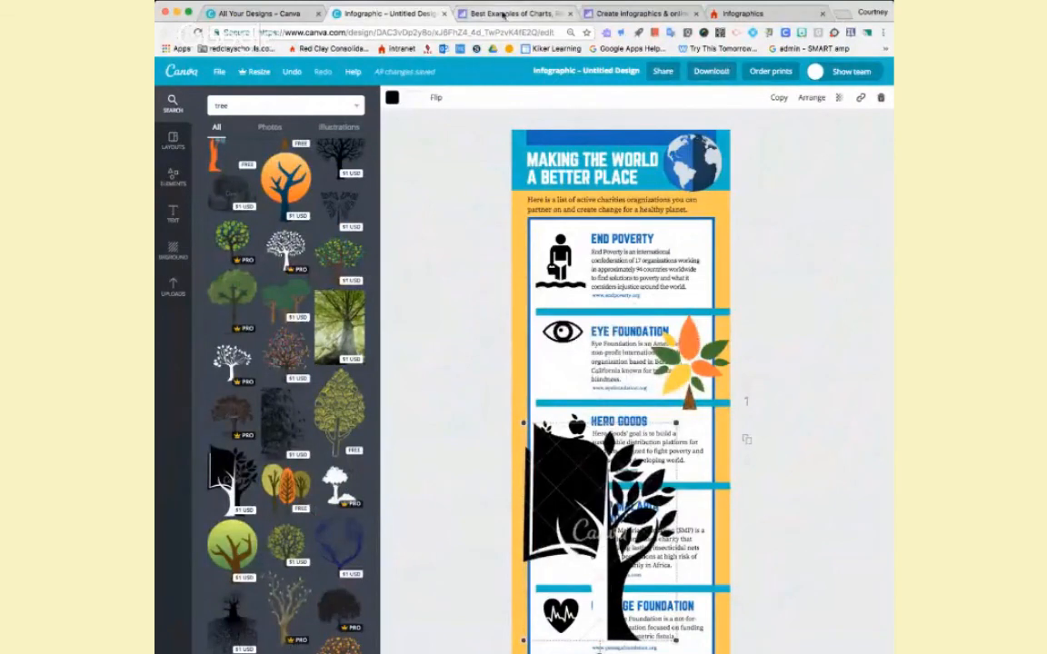
Switch to the Infogram project "practice", move the pie chart onto the timeline's centre line, and open its data for editing.
left_click(503, 14)
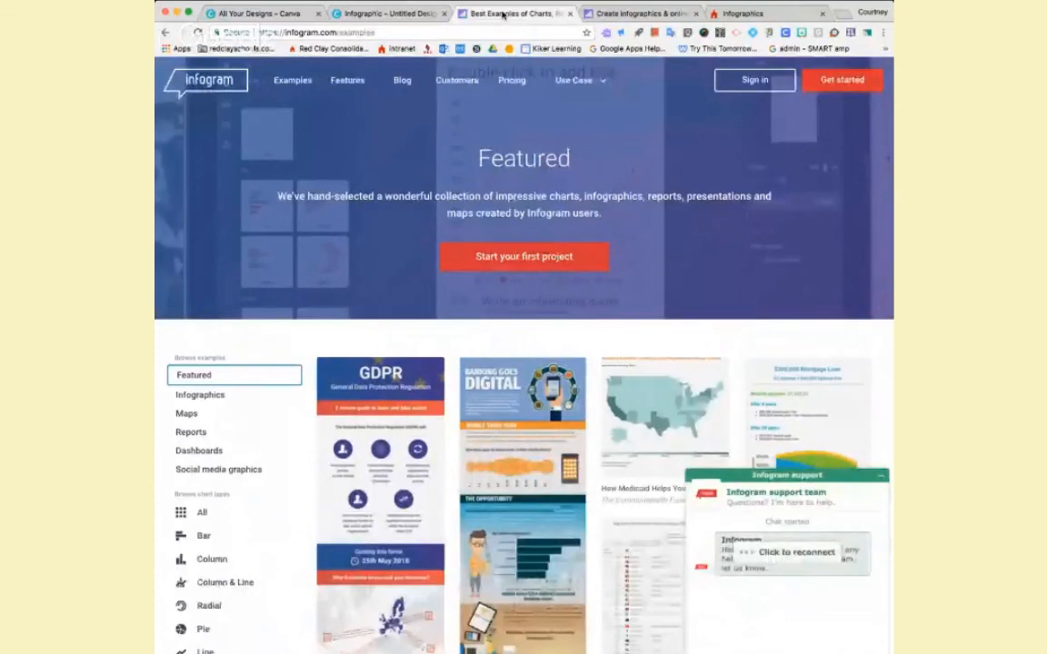
left_click(642, 15)
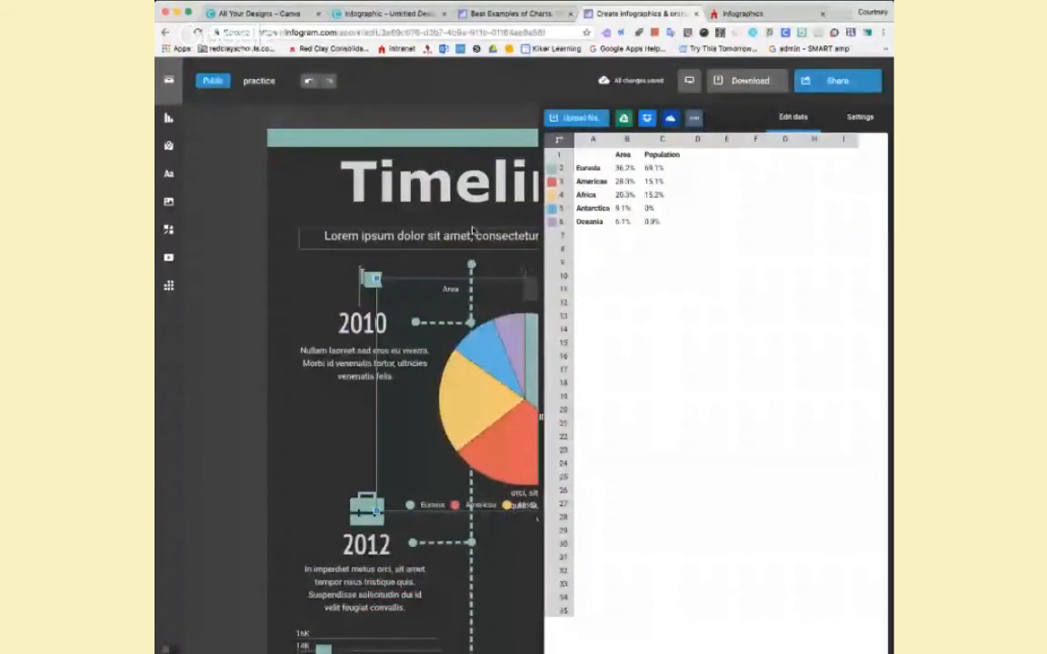
left_click(372, 431)
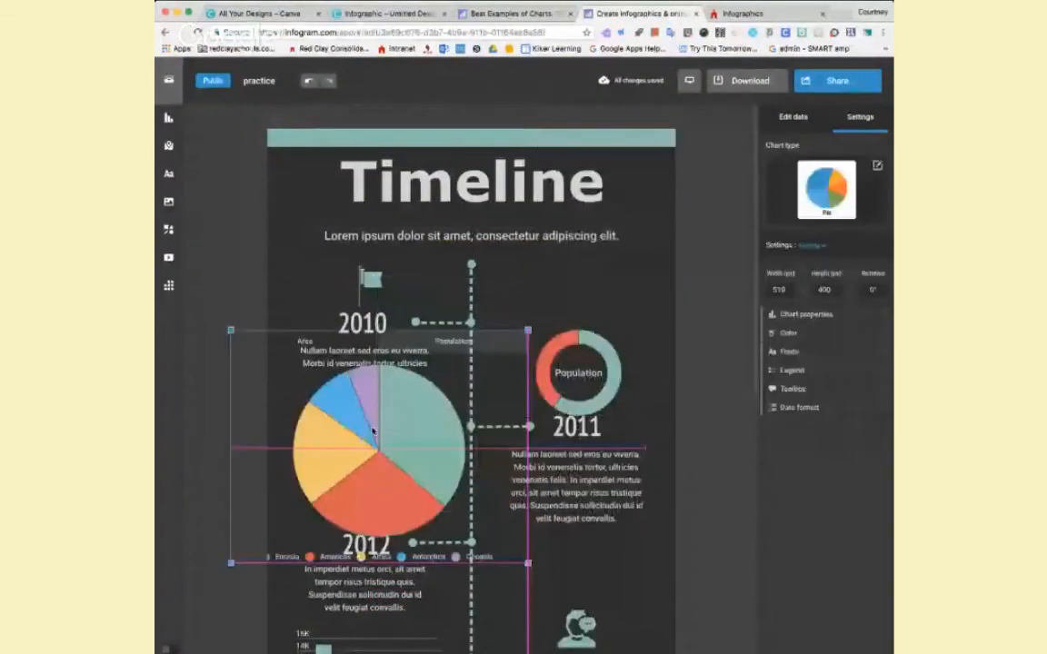
left_click_drag(372, 432, 469, 405)
double_click(529, 444)
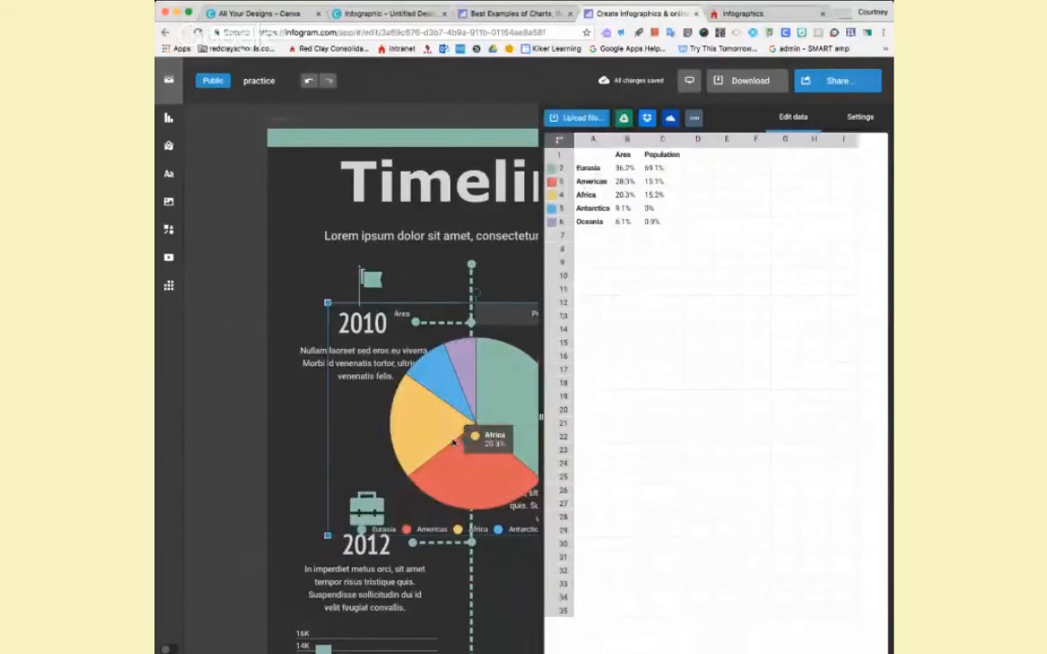
Browse the chart types available to add to the Timeline infographic.
left_click(177, 120)
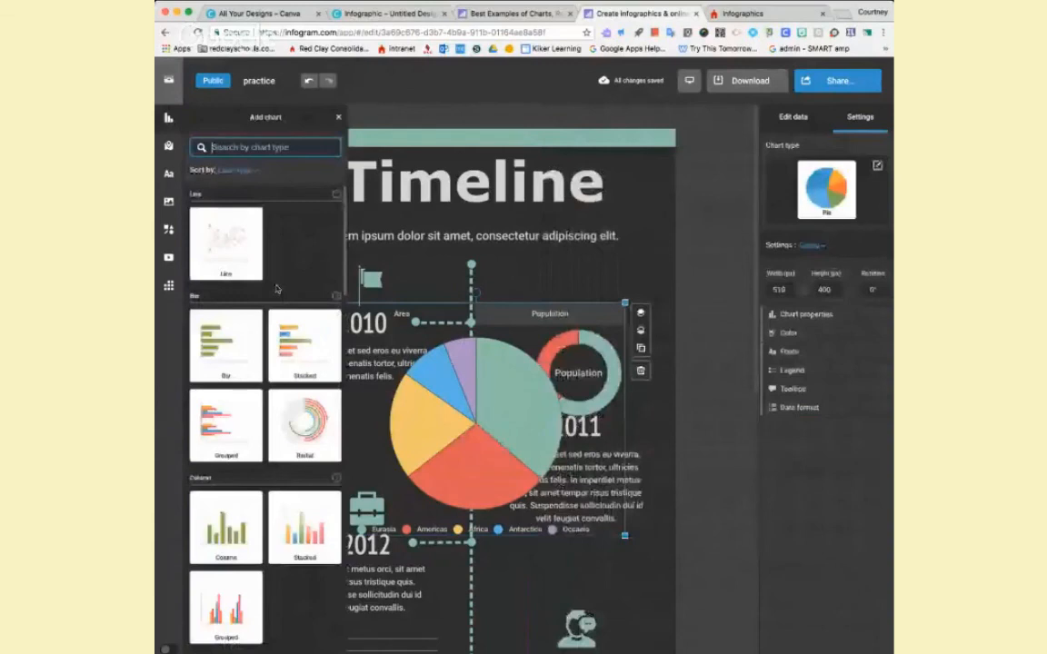
scroll(277, 289, "down", 5)
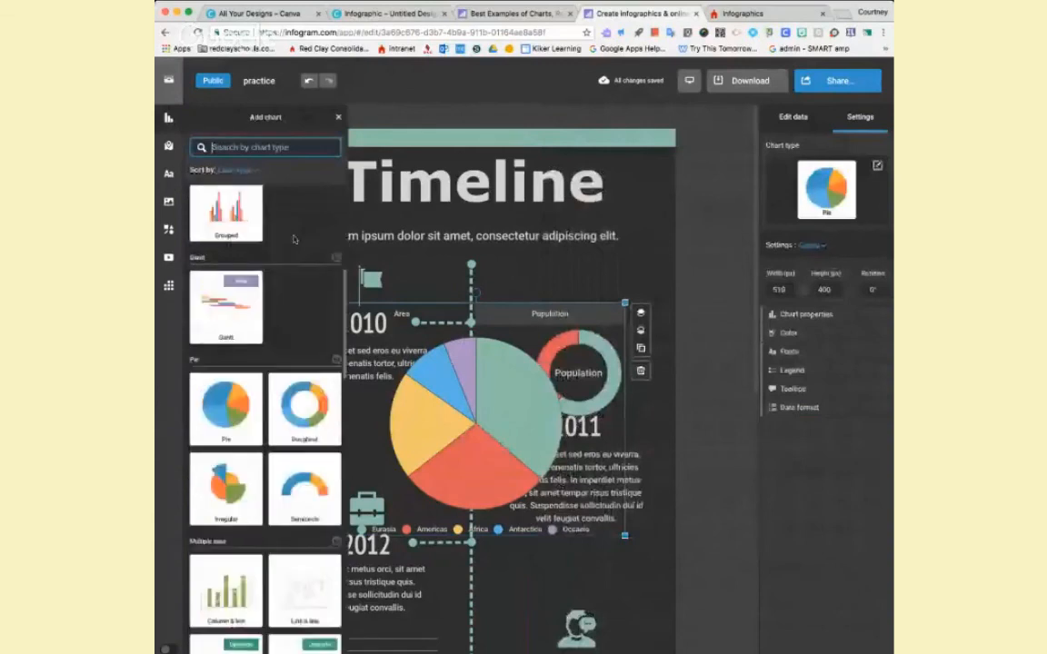
scroll(293, 239, "up", 5)
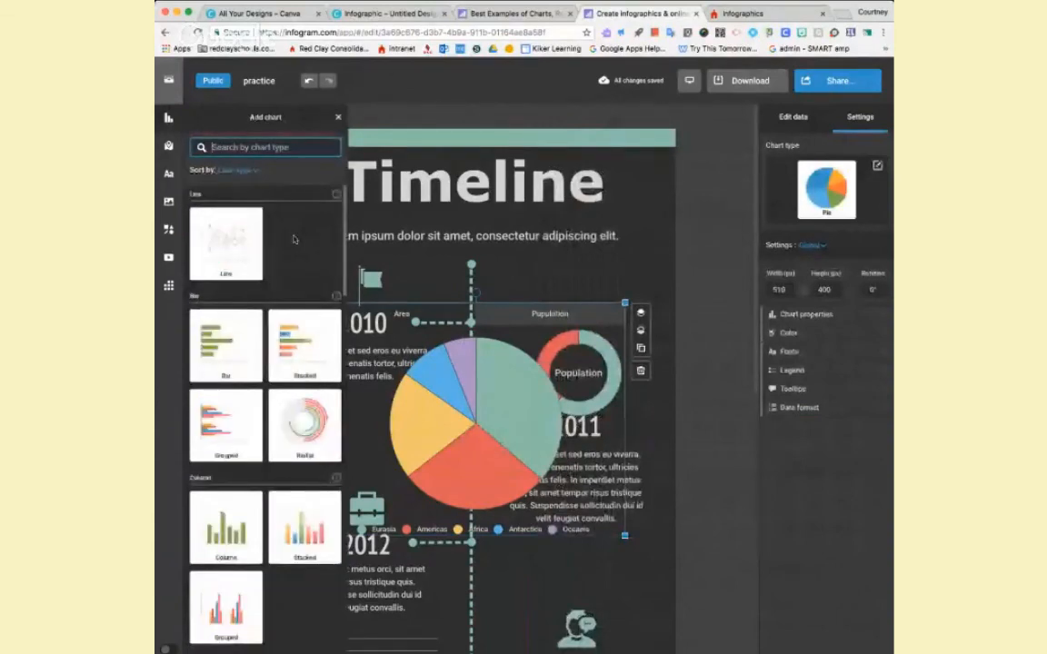